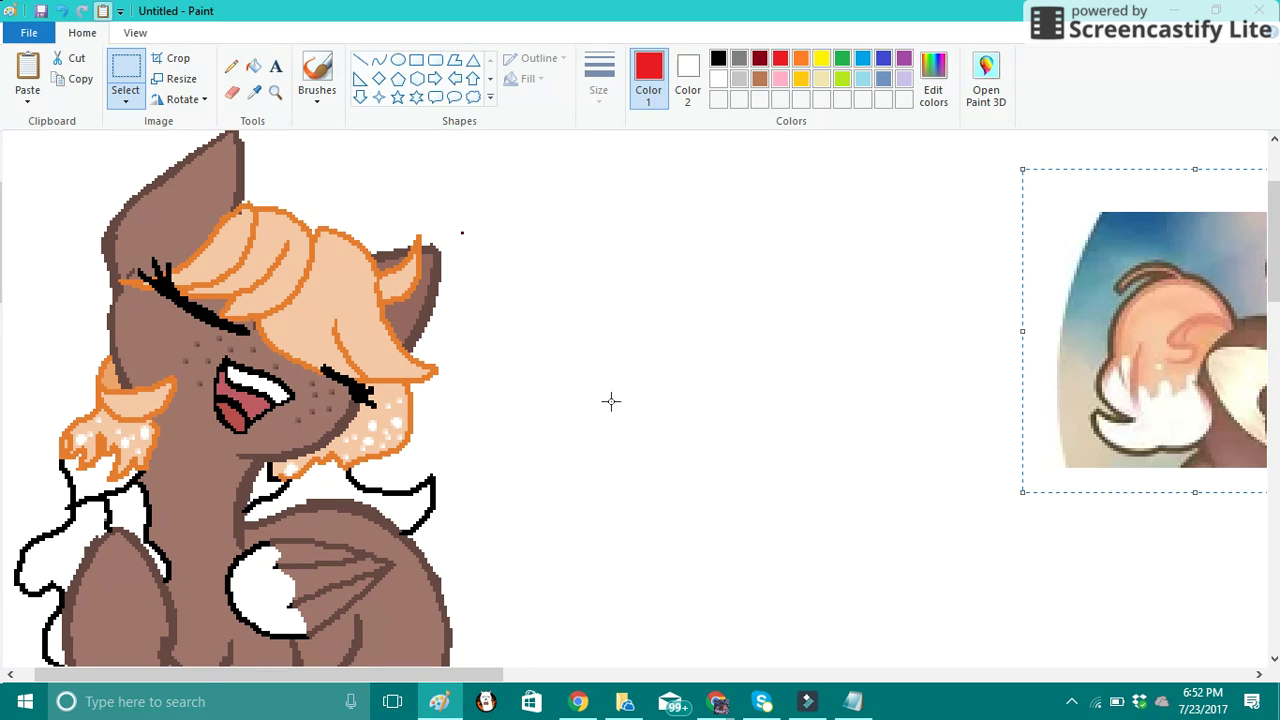
Move the pasted reference picture closer to the pony's hindquarters and switch to the Pencil
drag(1250, 303, 995, 463)
scroll(811, 422, down, 3)
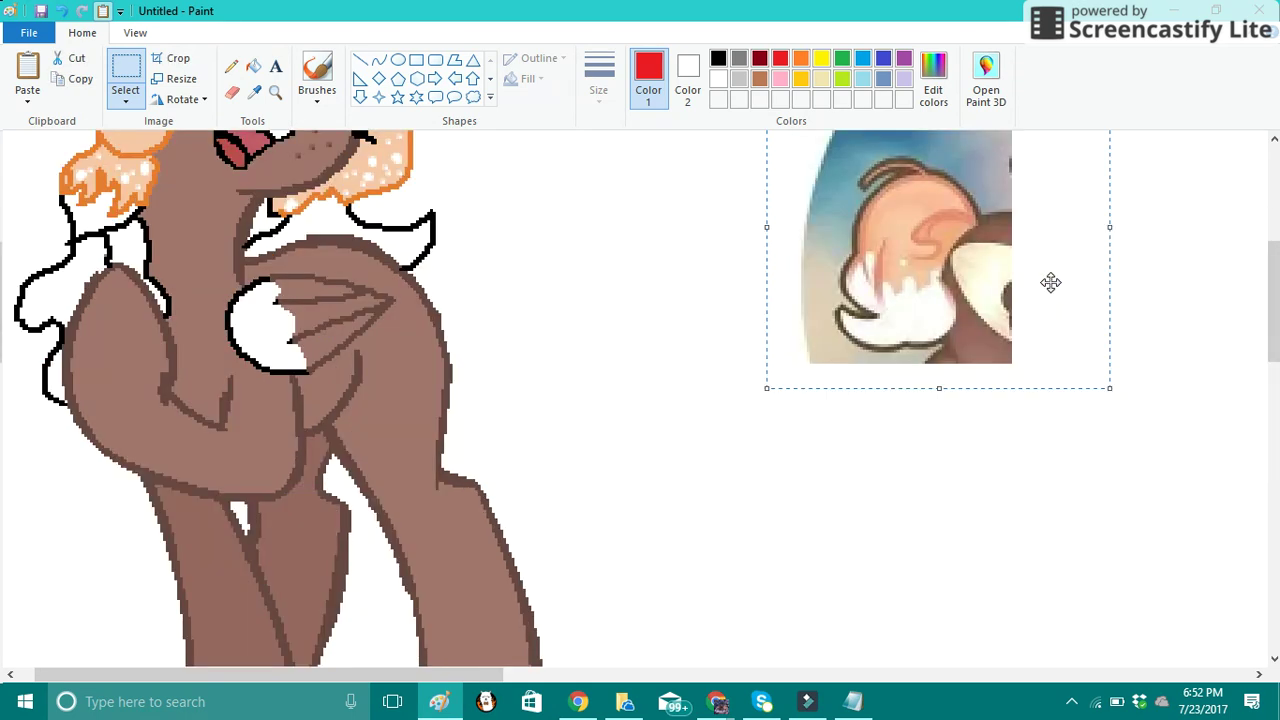
drag(1050, 282, 982, 324)
scroll(697, 343, up, 2)
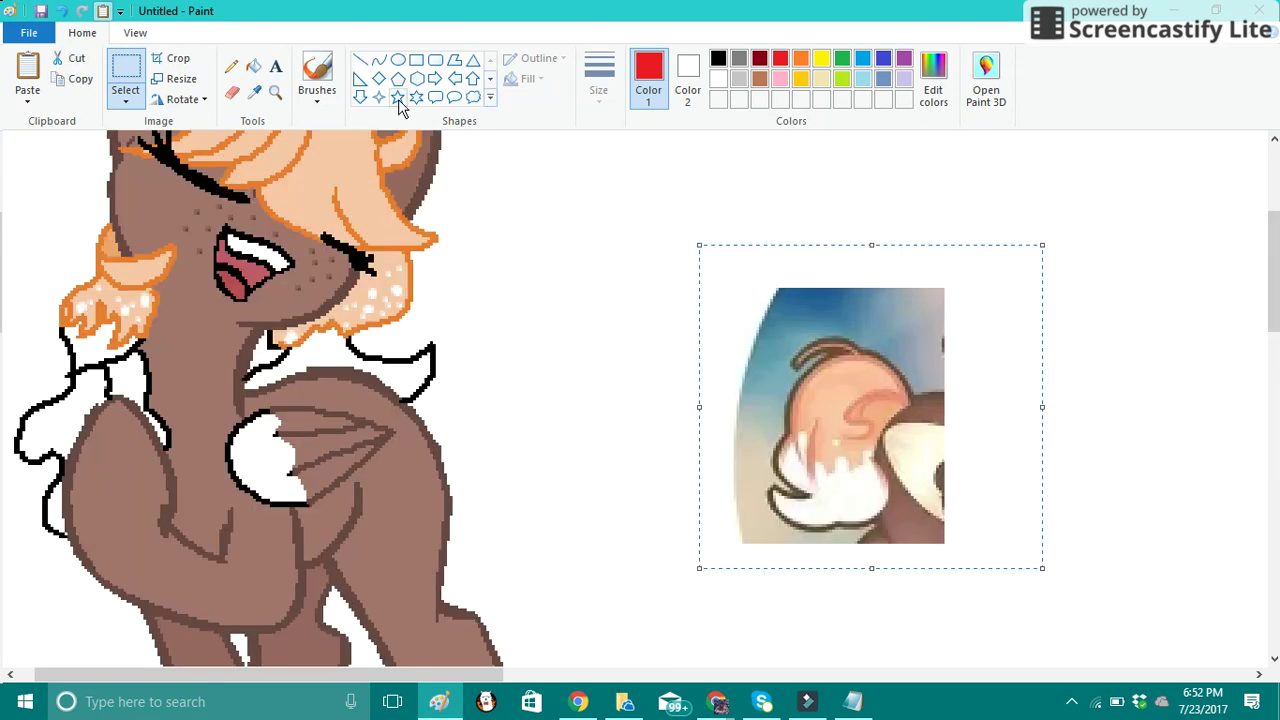
click(231, 66)
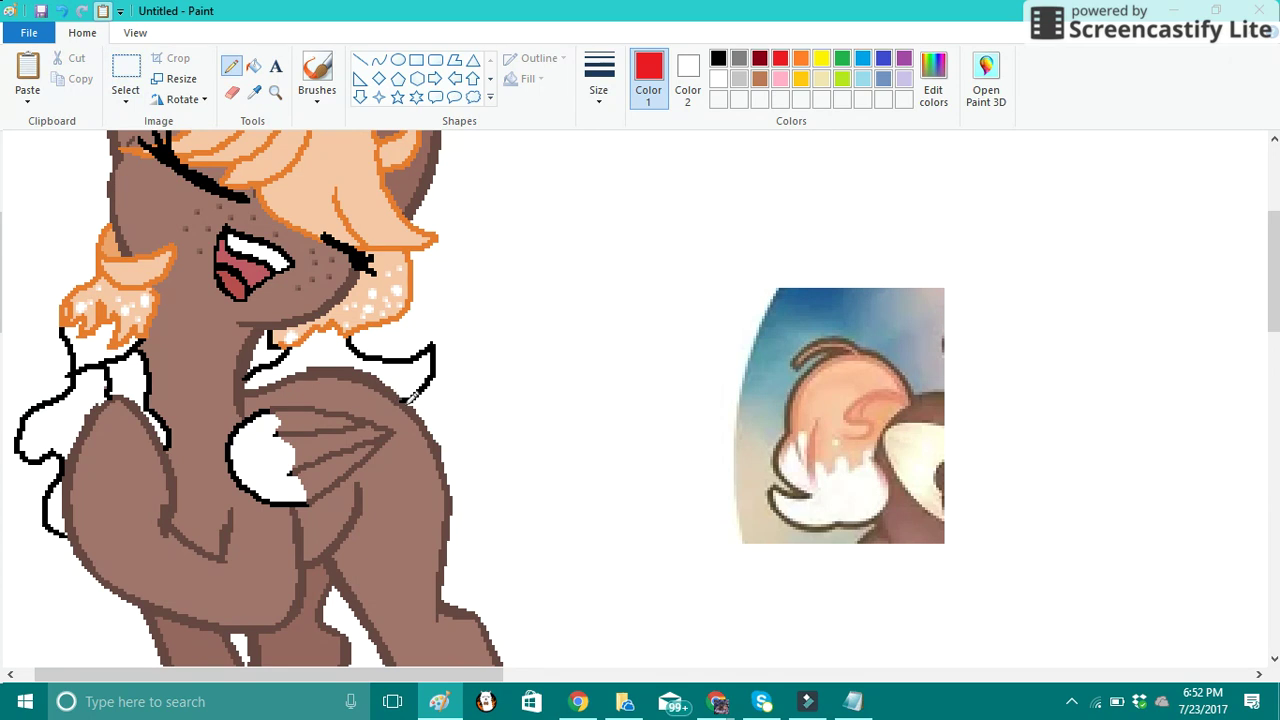
mouse_move(407, 403)
mouse_down()
mouse_move(557, 311)
mouse_move(647, 355)
mouse_move(682, 419)
mouse_move(678, 504)
mouse_move(714, 534)
mouse_move(707, 579)
mouse_move(664, 589)
mouse_move(724, 604)
mouse_move(724, 616)
mouse_move(704, 632)
mouse_move(604, 636)
mouse_move(535, 610)
mouse_move(451, 528)
mouse_up()
key(ctrl+z)
mouse_move(430, 408)
mouse_down()
mouse_move(488, 337)
mouse_move(551, 317)
mouse_move(615, 323)
mouse_move(641, 370)
mouse_move(638, 440)
mouse_up()
key(ctrl+z)
Draw a rounded, curled tail outline in red from the pony's rump down and back to the hind leg
mouse_move(438, 430)
mouse_down()
mouse_move(481, 379)
mouse_move(573, 374)
mouse_move(607, 390)
mouse_move(621, 416)
mouse_move(617, 464)
mouse_move(644, 510)
mouse_up()
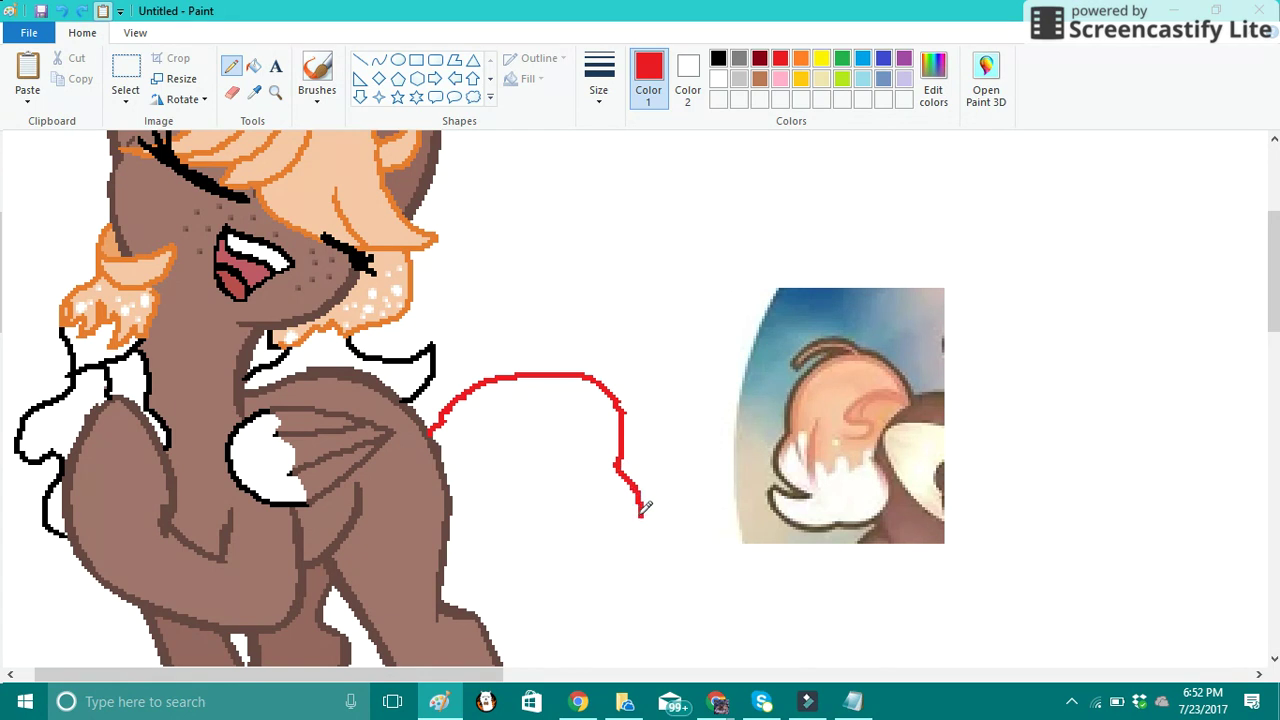
mouse_move(624, 600)
mouse_down()
mouse_move(553, 610)
mouse_move(434, 547)
mouse_up()
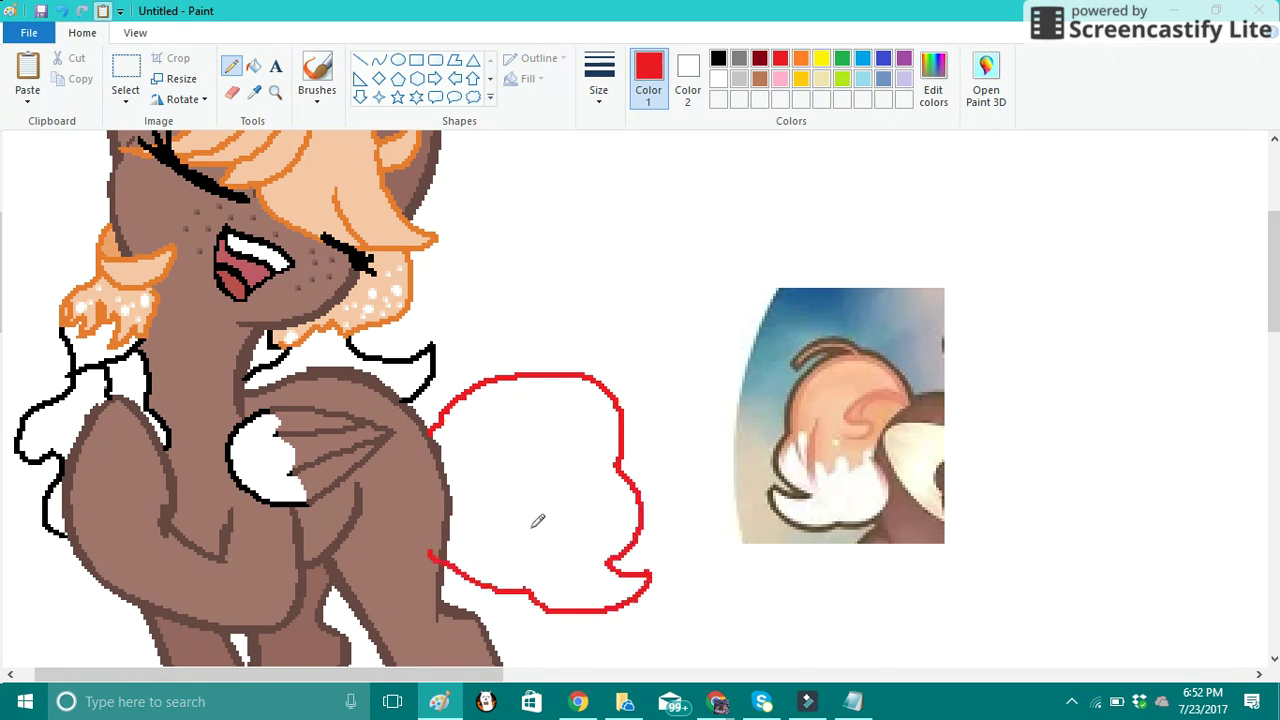
Sample the body outline's dark brown and repaint the hind leg outline where the red tail line crosses it
click(276, 91)
click(437, 398)
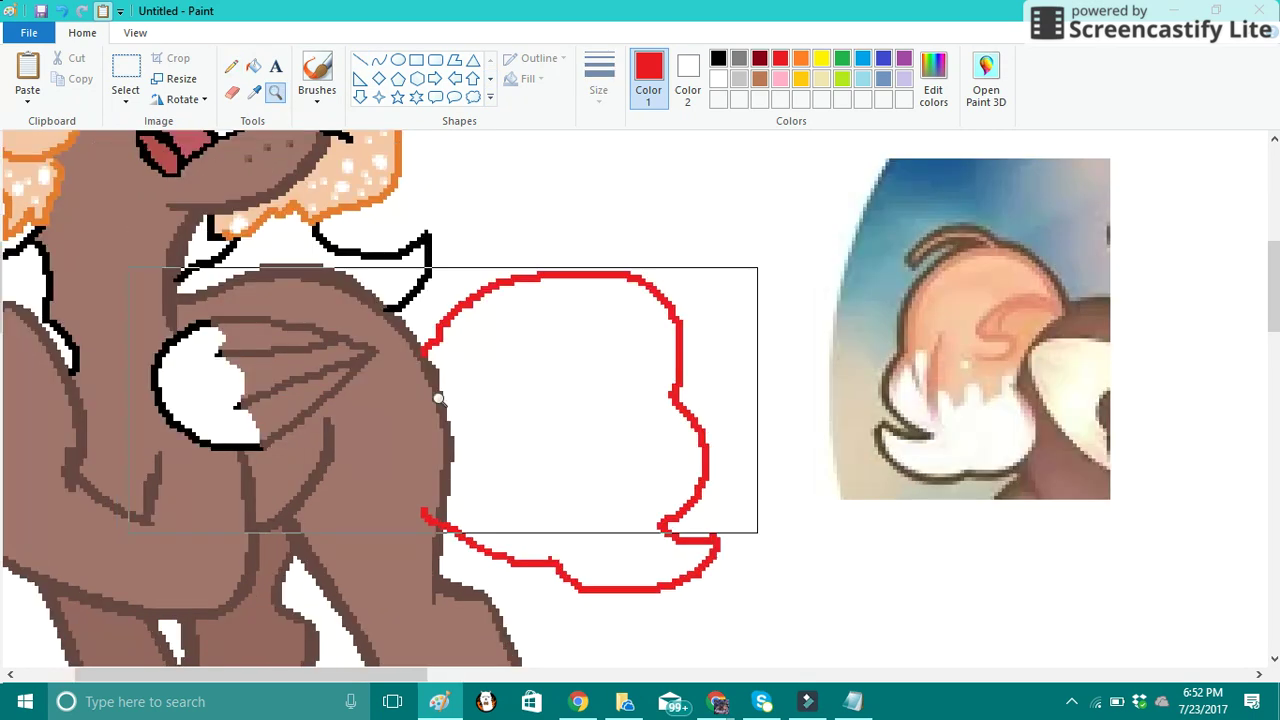
click(451, 399)
click(451, 400)
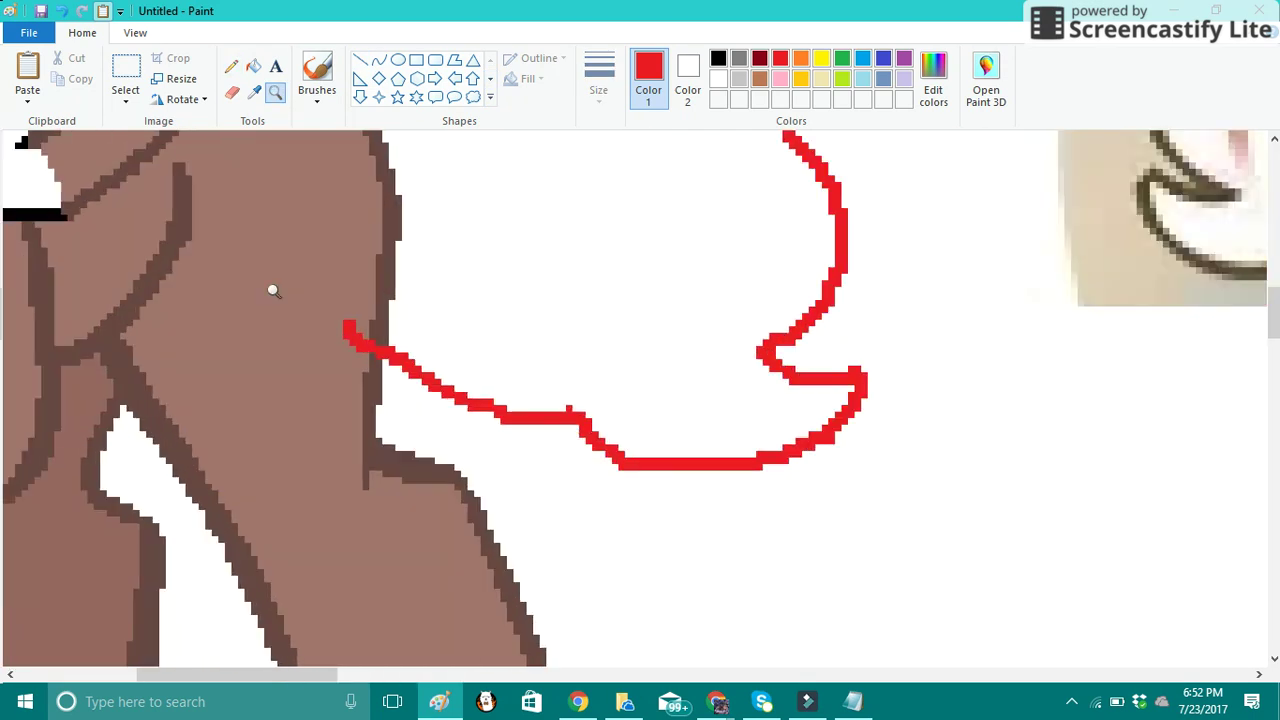
click(254, 92)
click(386, 222)
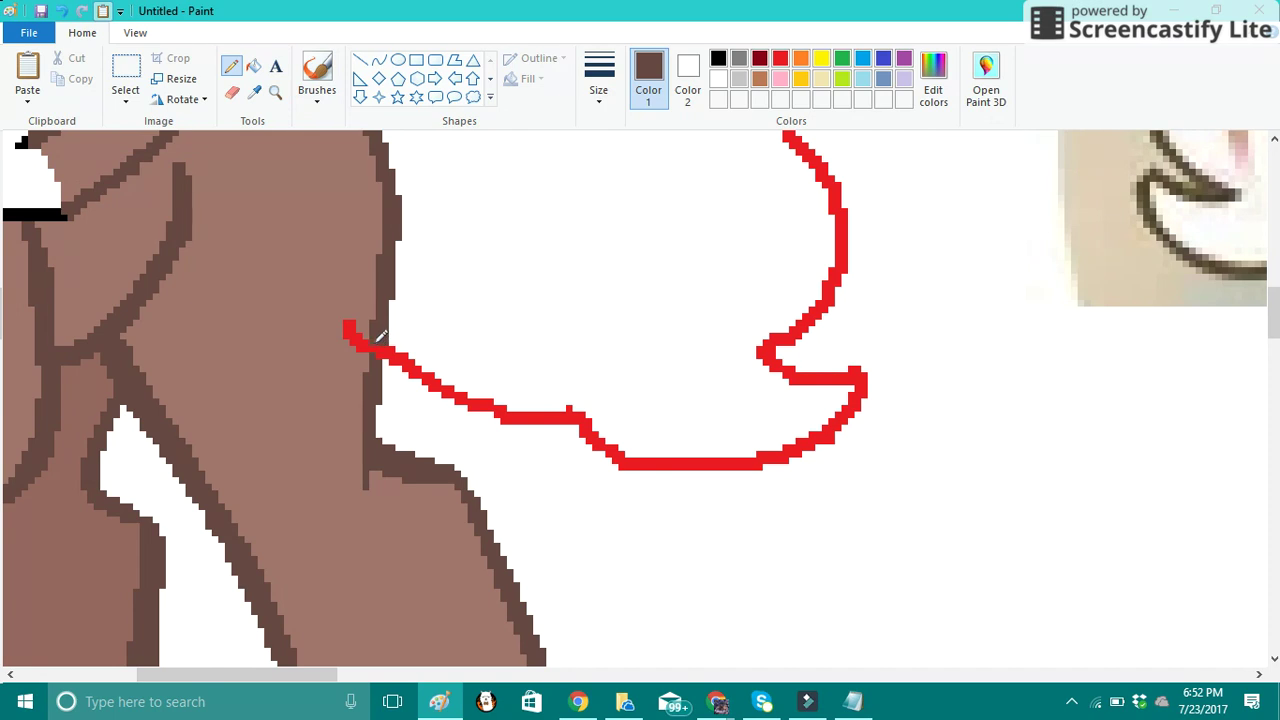
Cover the red line end inside the pony's body with the sampled lighter body brown
click(254, 92)
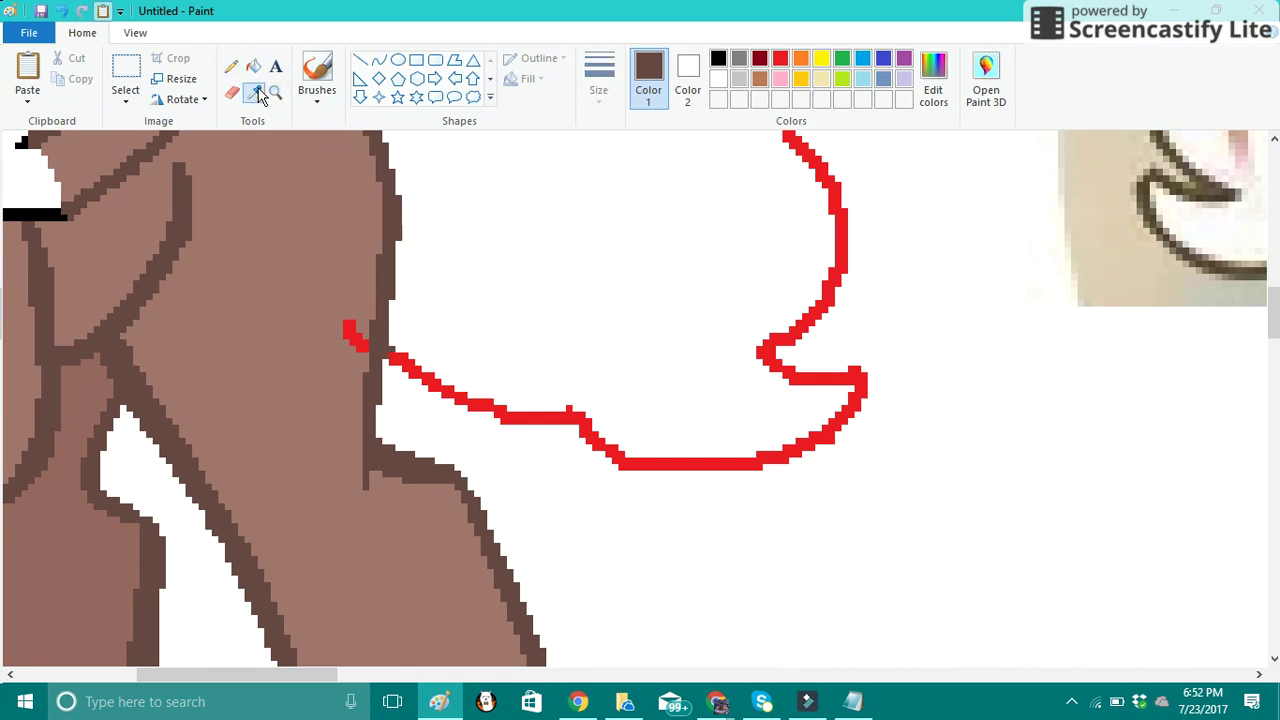
click(302, 244)
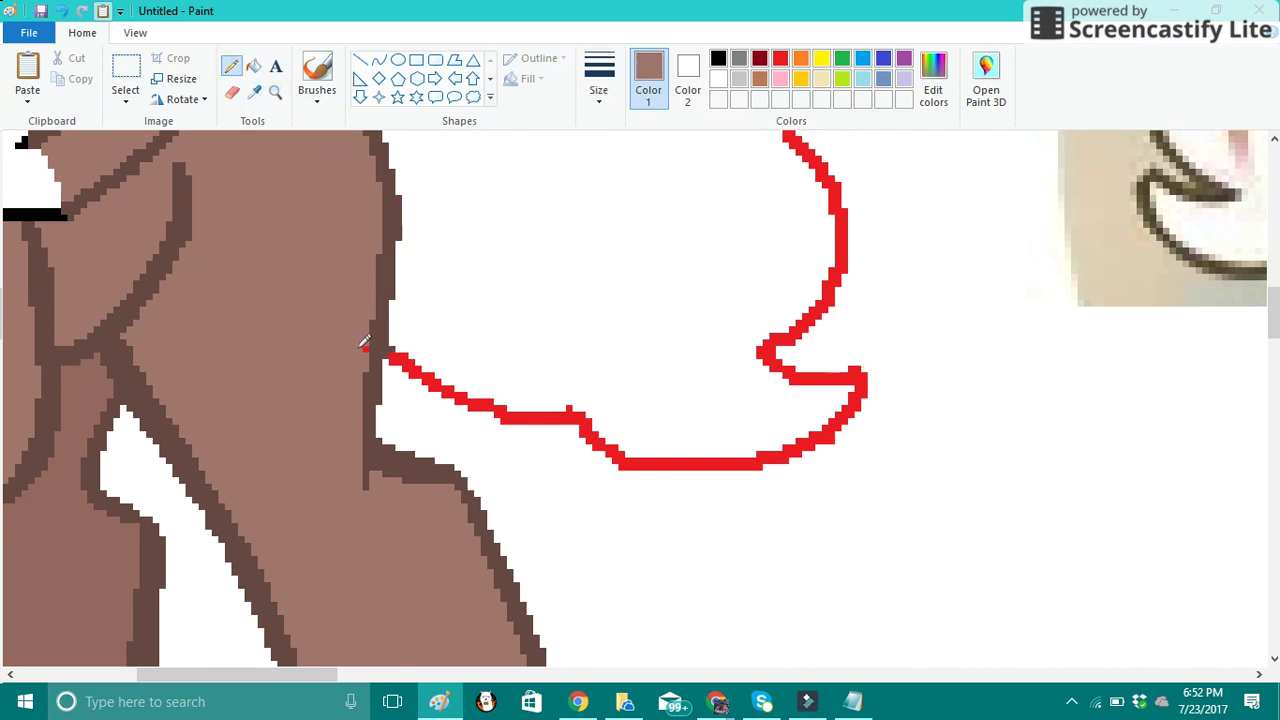
click(253, 92)
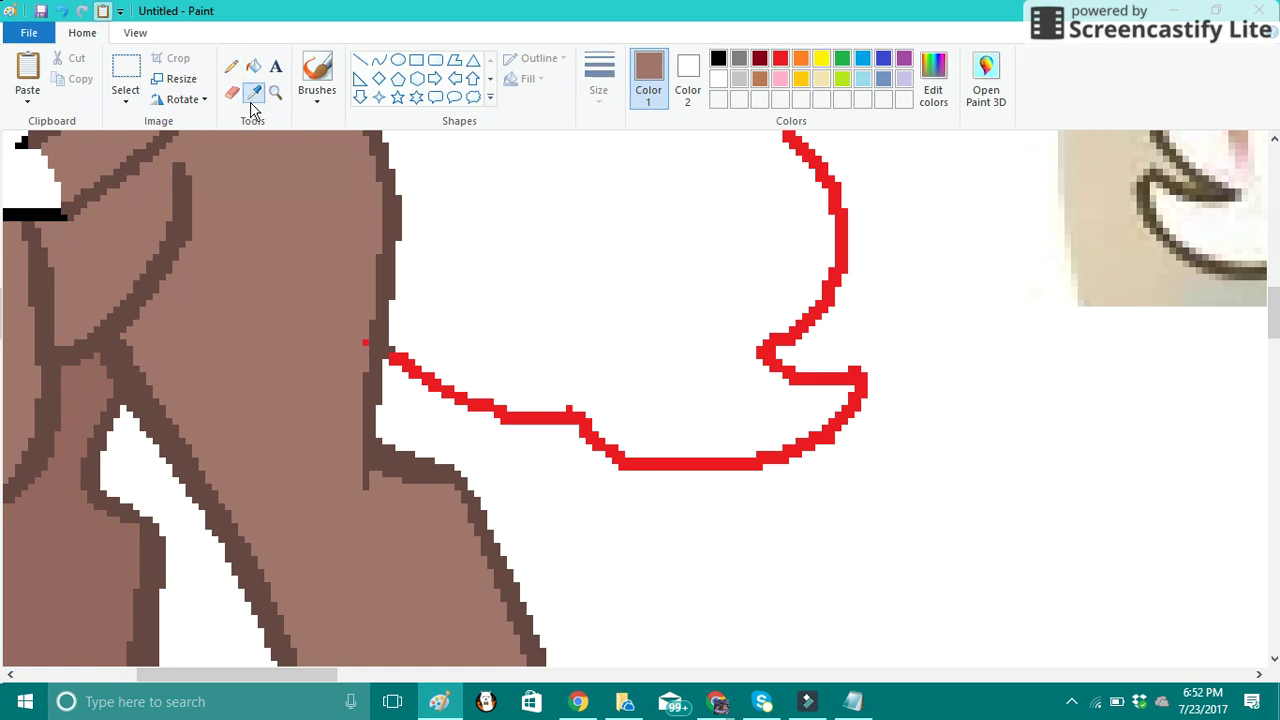
click(344, 331)
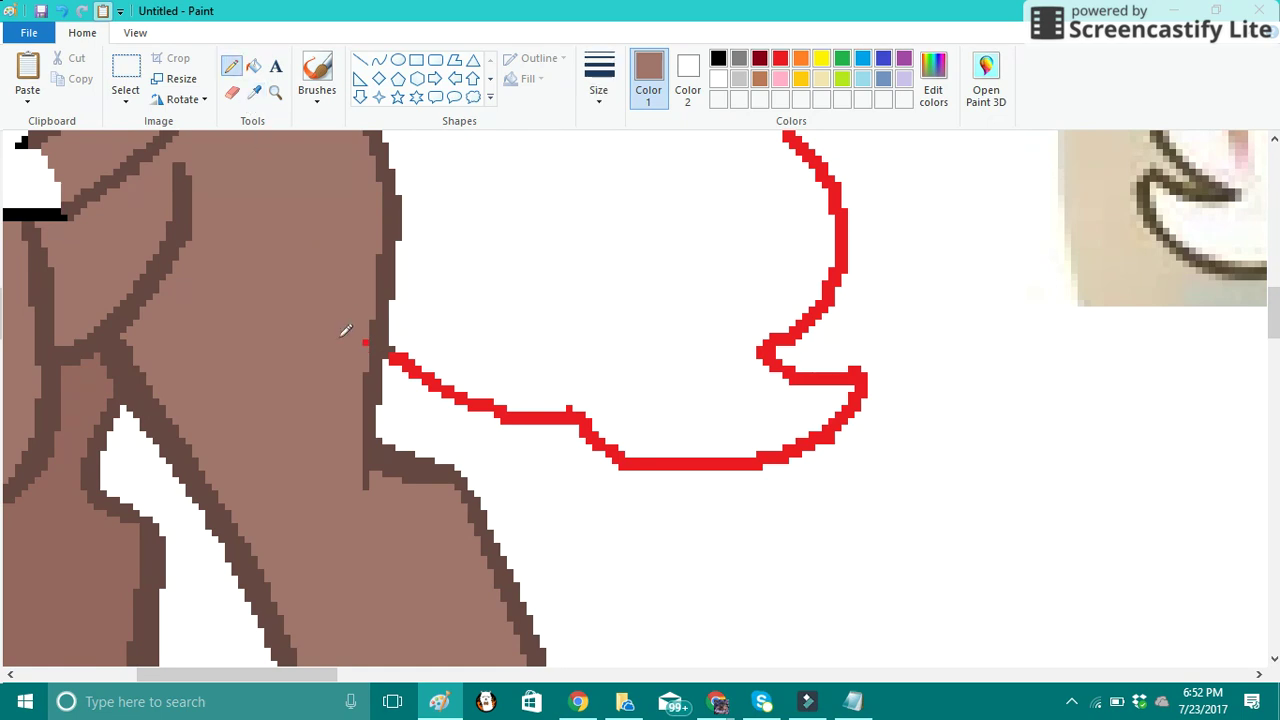
Clean up the lower tail junction with sampled white, and restore the body outline there in dark brown
click(253, 92)
click(462, 236)
click(378, 350)
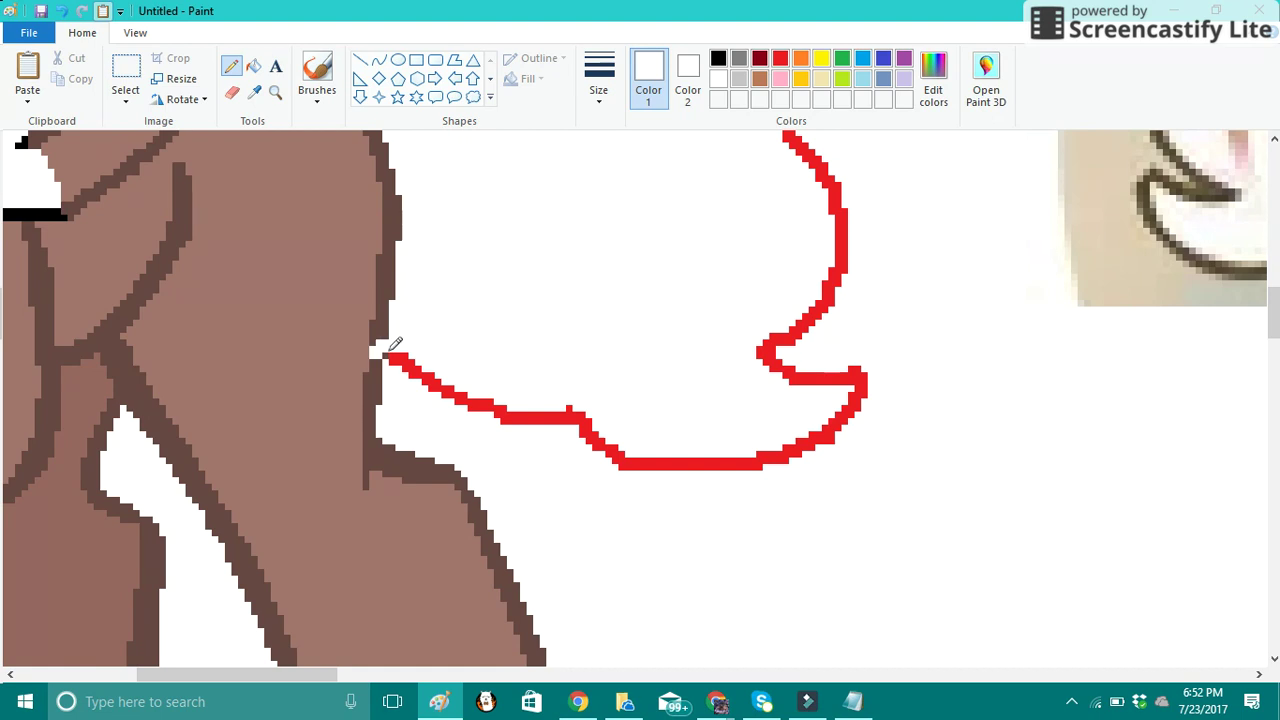
click(254, 92)
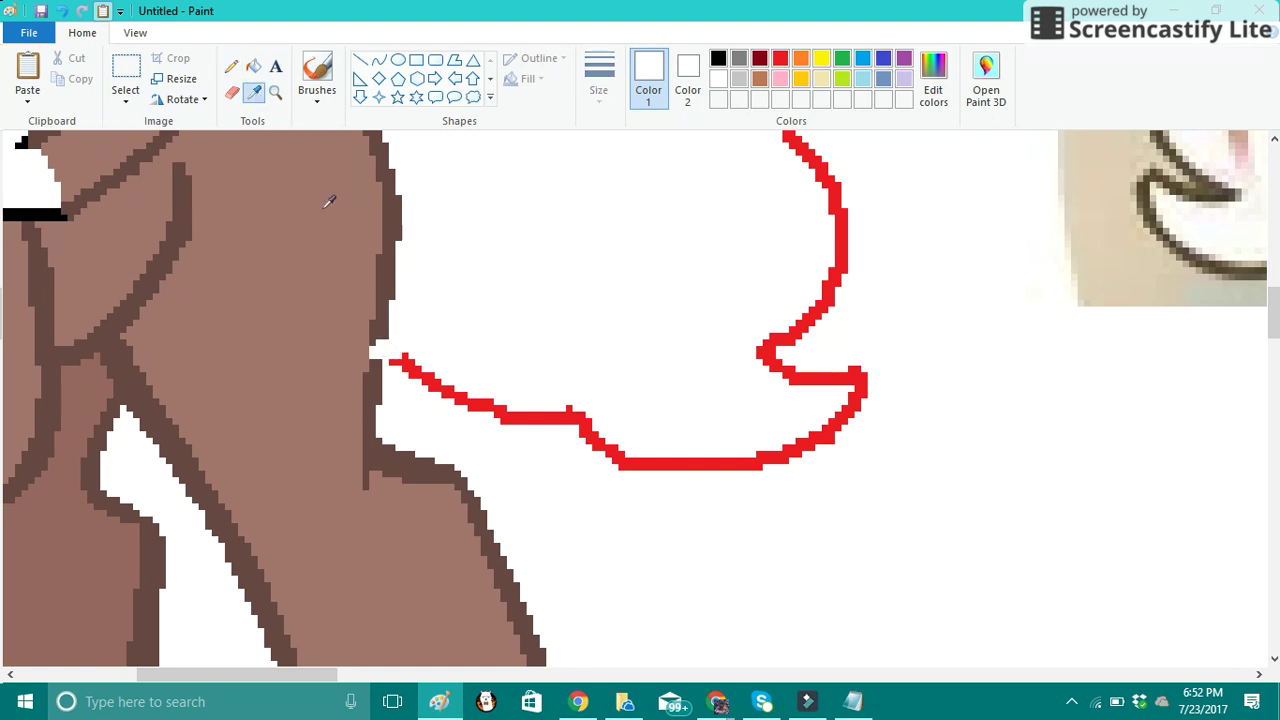
click(388, 244)
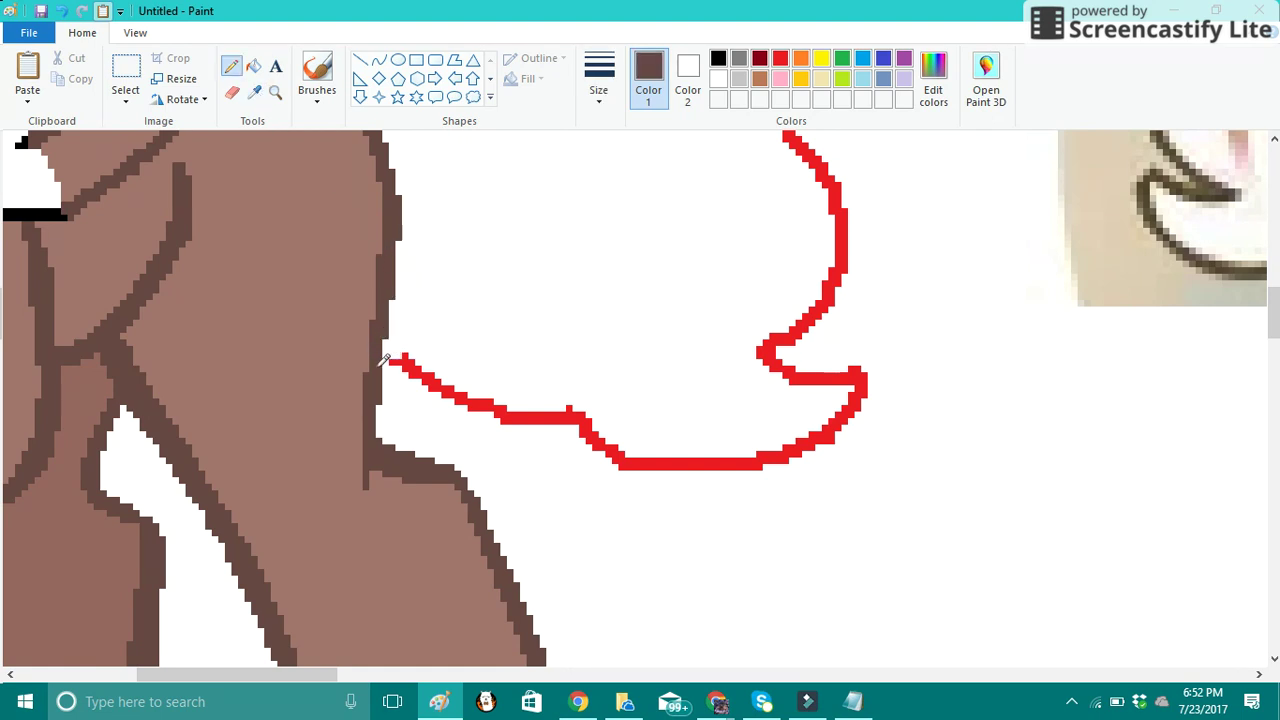
Sample the tail's red and extend its lower line to meet the body outline
click(254, 92)
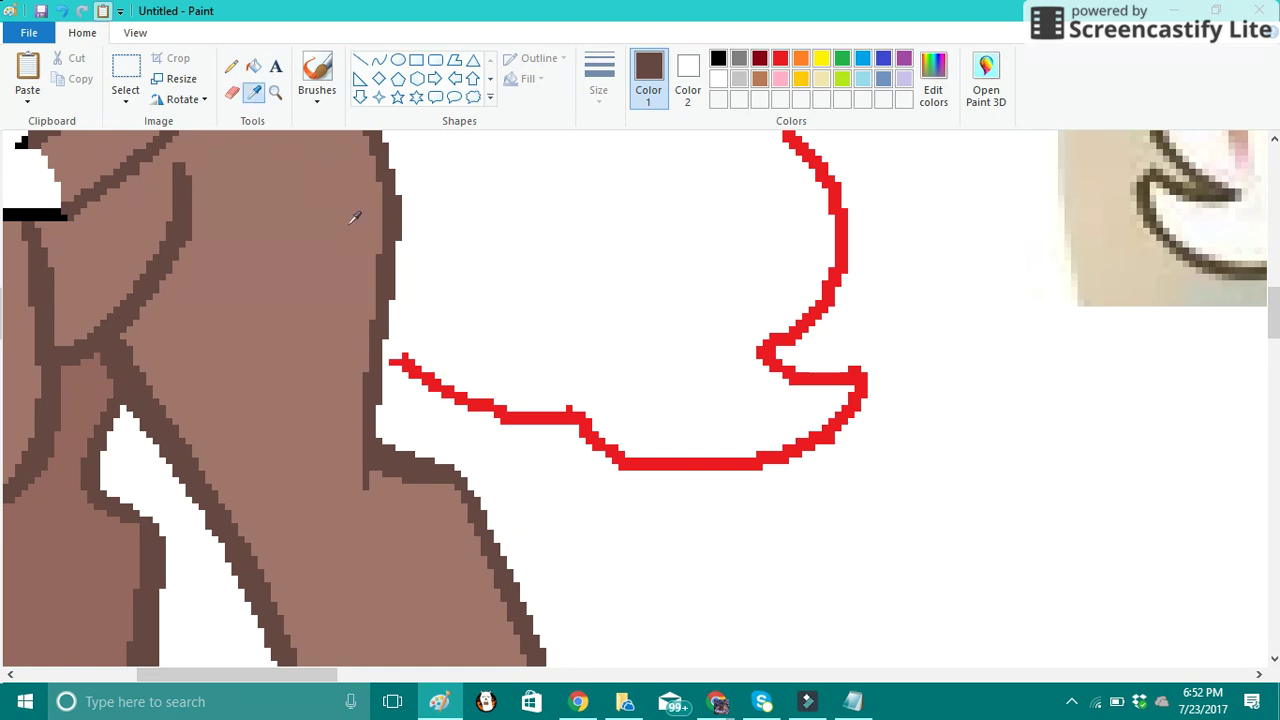
click(405, 360)
drag(395, 357, 384, 357)
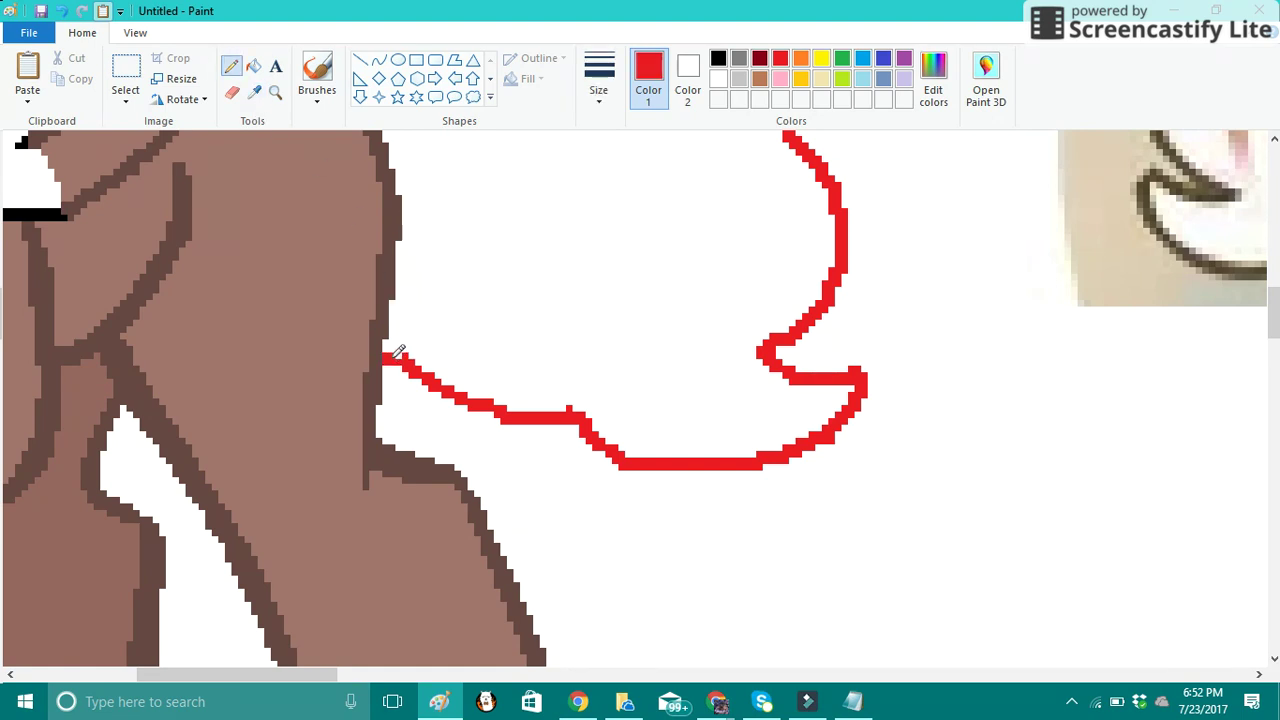
Sample peach from the reference picture and draw a jagged line across the tail from the body to the outer edge
click(275, 92)
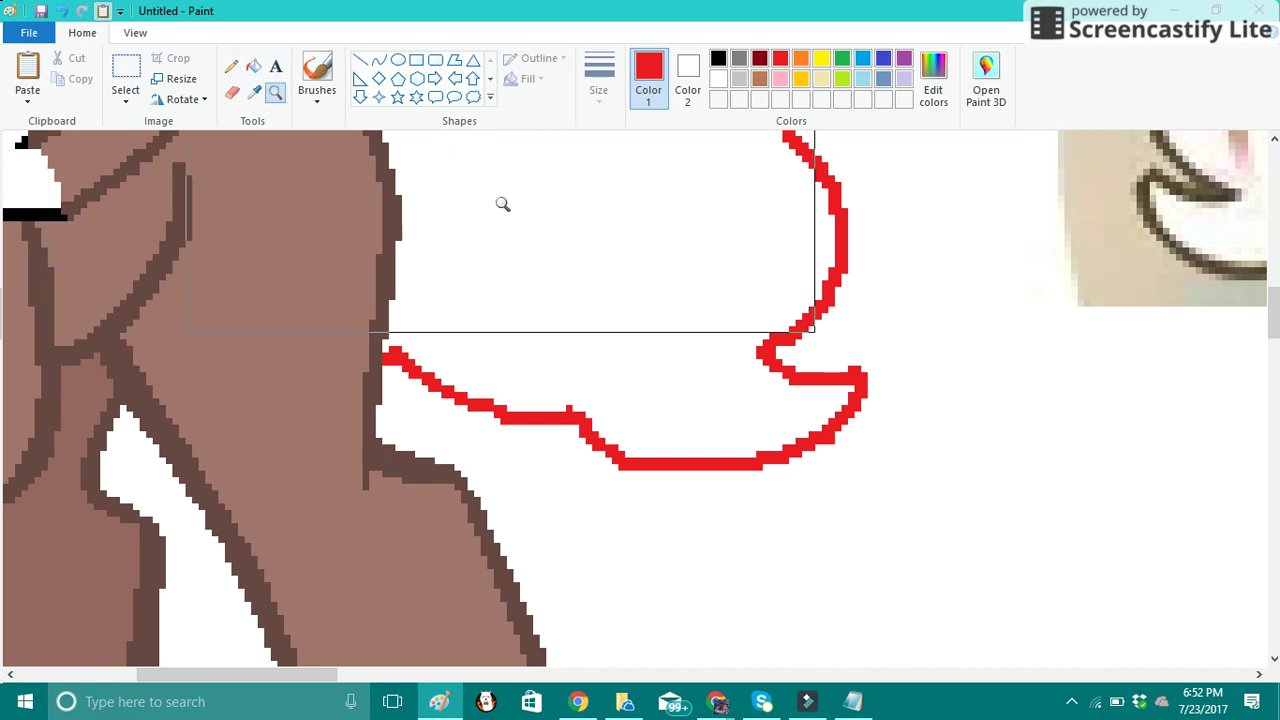
right_click(500, 203)
right_click(497, 213)
click(496, 213)
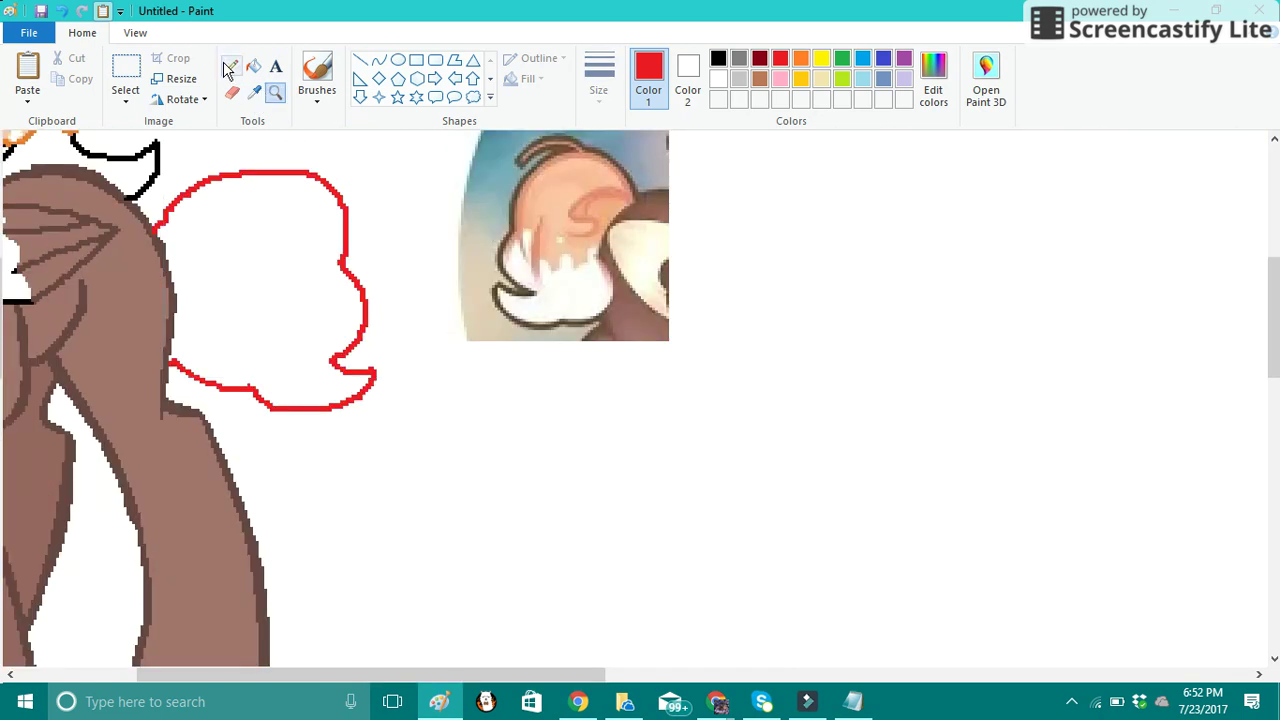
click(254, 92)
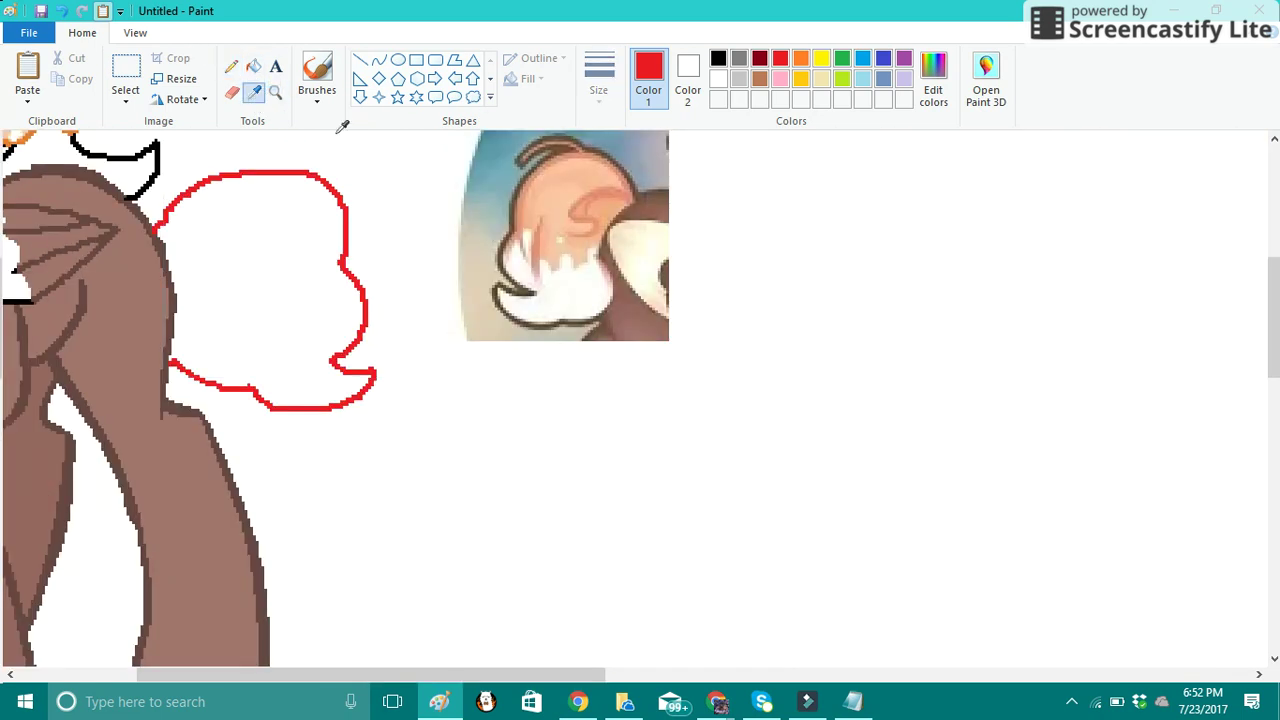
click(535, 196)
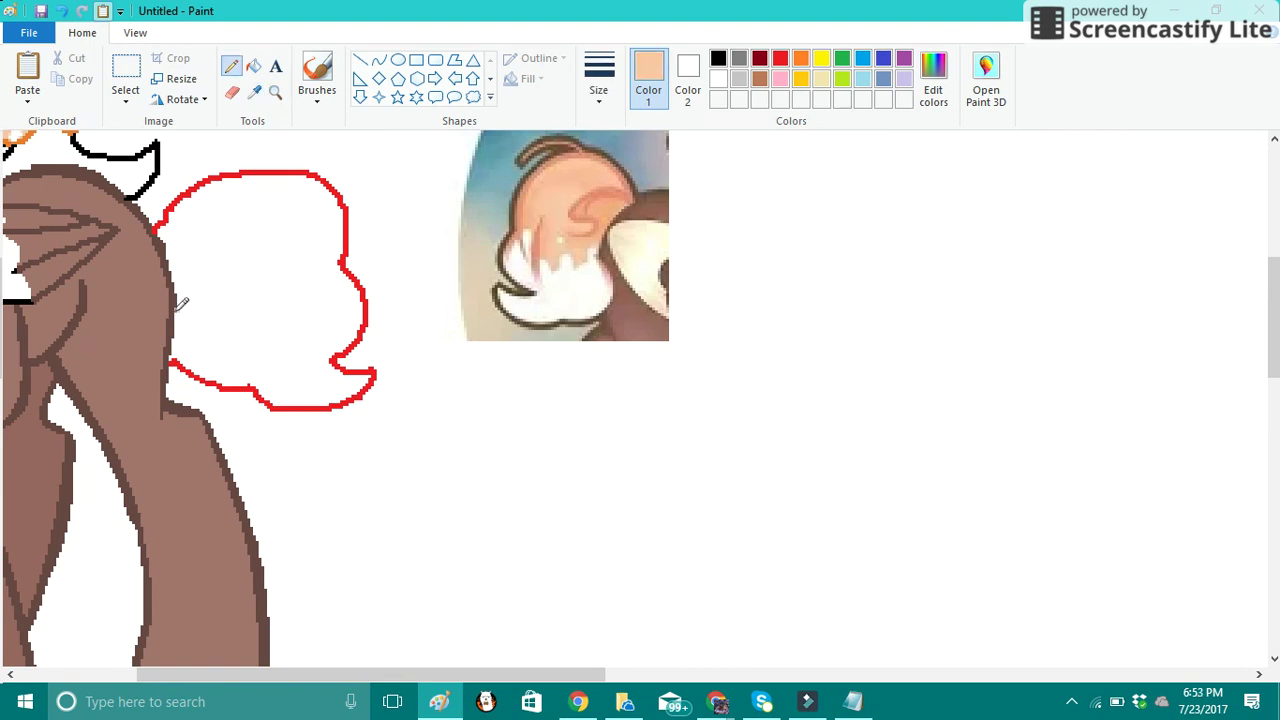
mouse_move(180, 303)
mouse_down()
mouse_move(215, 303)
mouse_move(233, 248)
mouse_move(255, 265)
mouse_move(263, 311)
mouse_move(297, 294)
mouse_move(337, 303)
mouse_move(343, 264)
mouse_up()
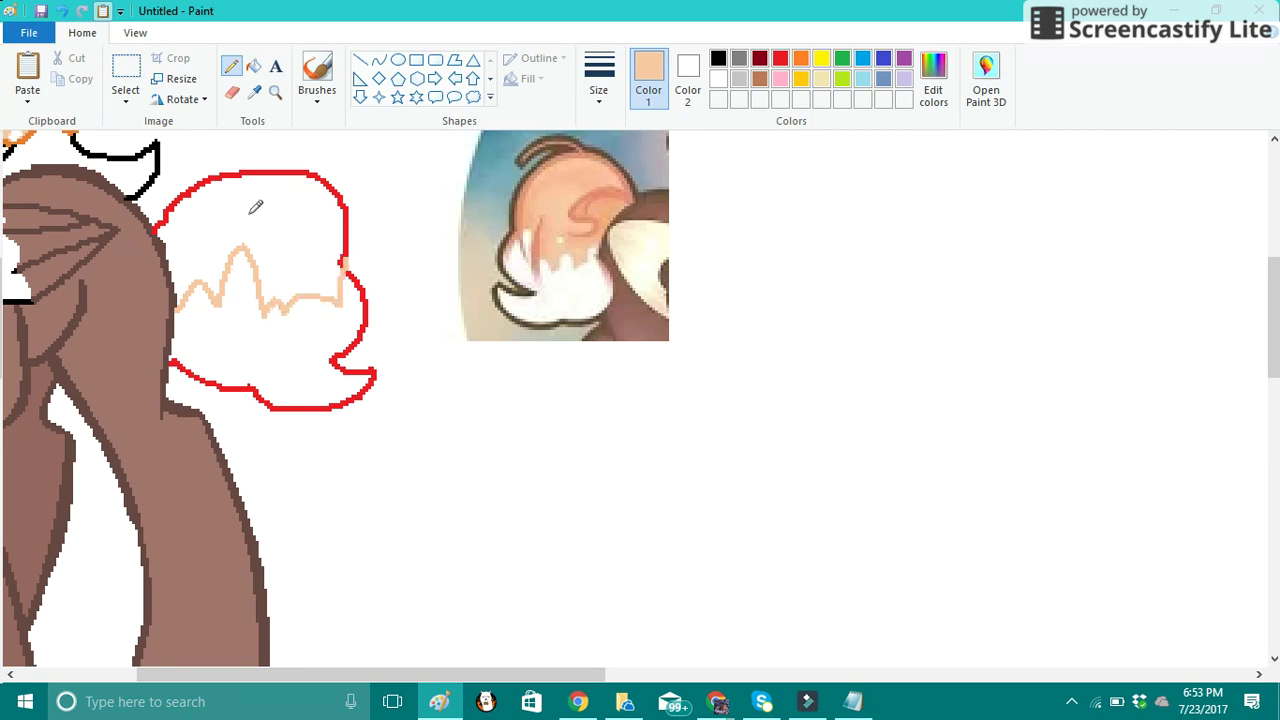
Sample the tail's red and repair the outer outline where the peach line overlaps it
click(275, 92)
click(380, 276)
click(309, 249)
click(295, 189)
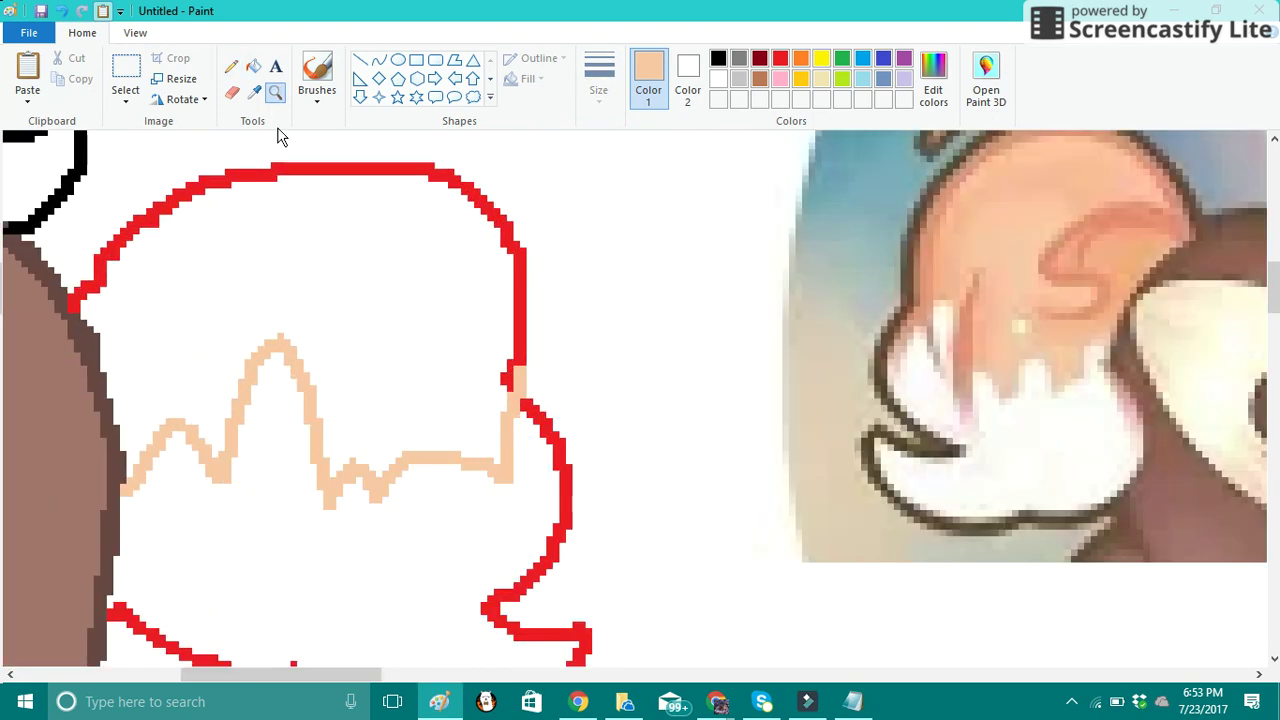
click(254, 92)
click(516, 258)
click(232, 72)
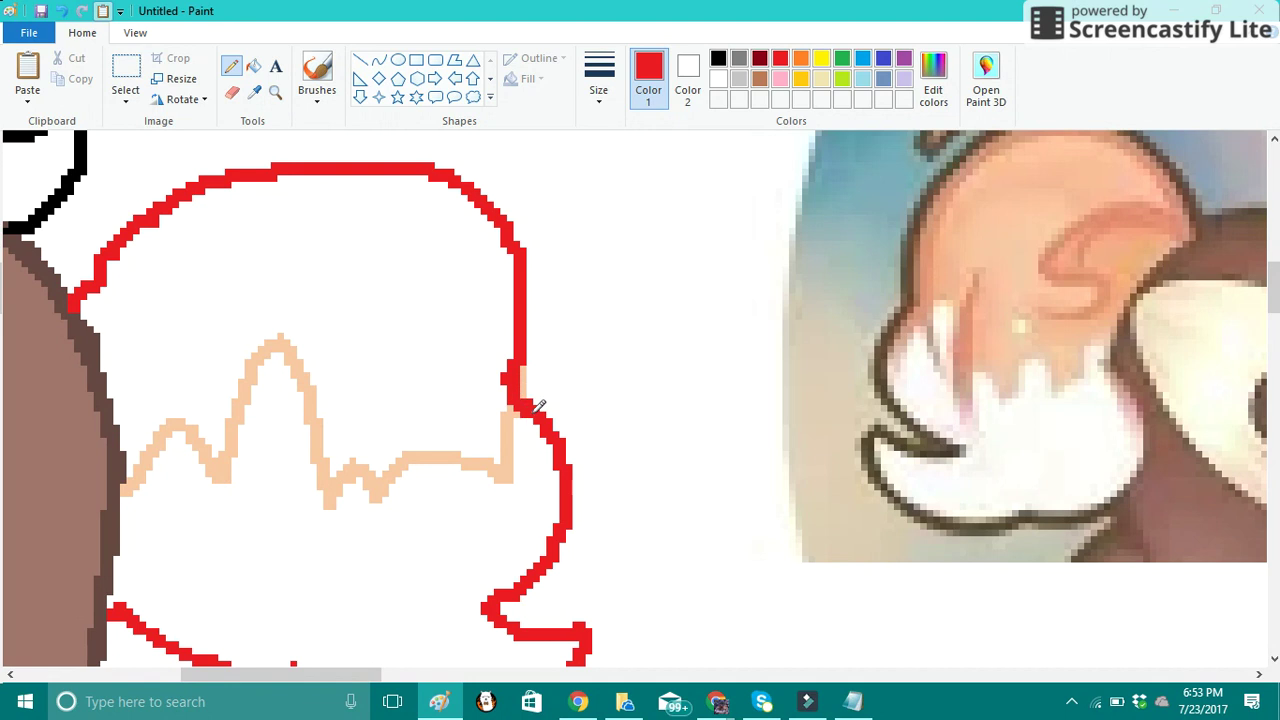
Erase the stray peach pixels outside the red tail outline using sampled white
click(254, 92)
click(505, 256)
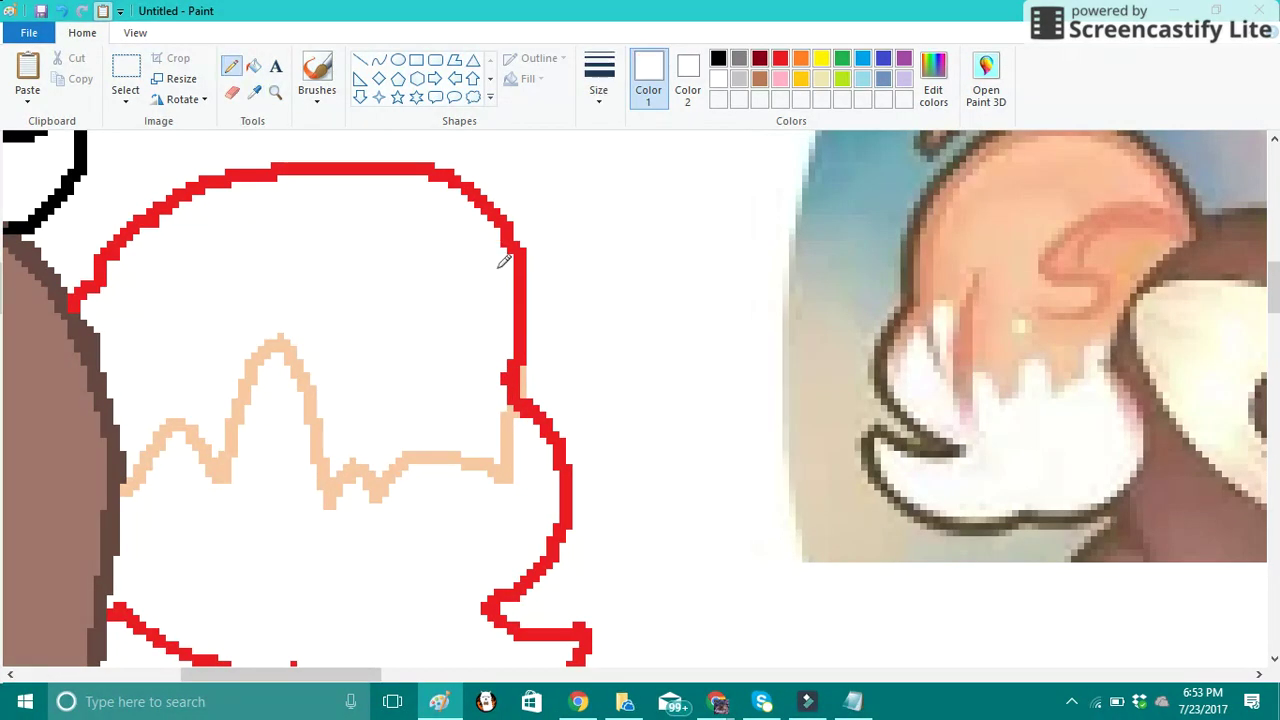
click(598, 80)
click(610, 243)
Fill the tail's lower section below the jagged line with peach sampled from the reference picture
click(252, 92)
click(994, 238)
scroll(777, 322, down, 3)
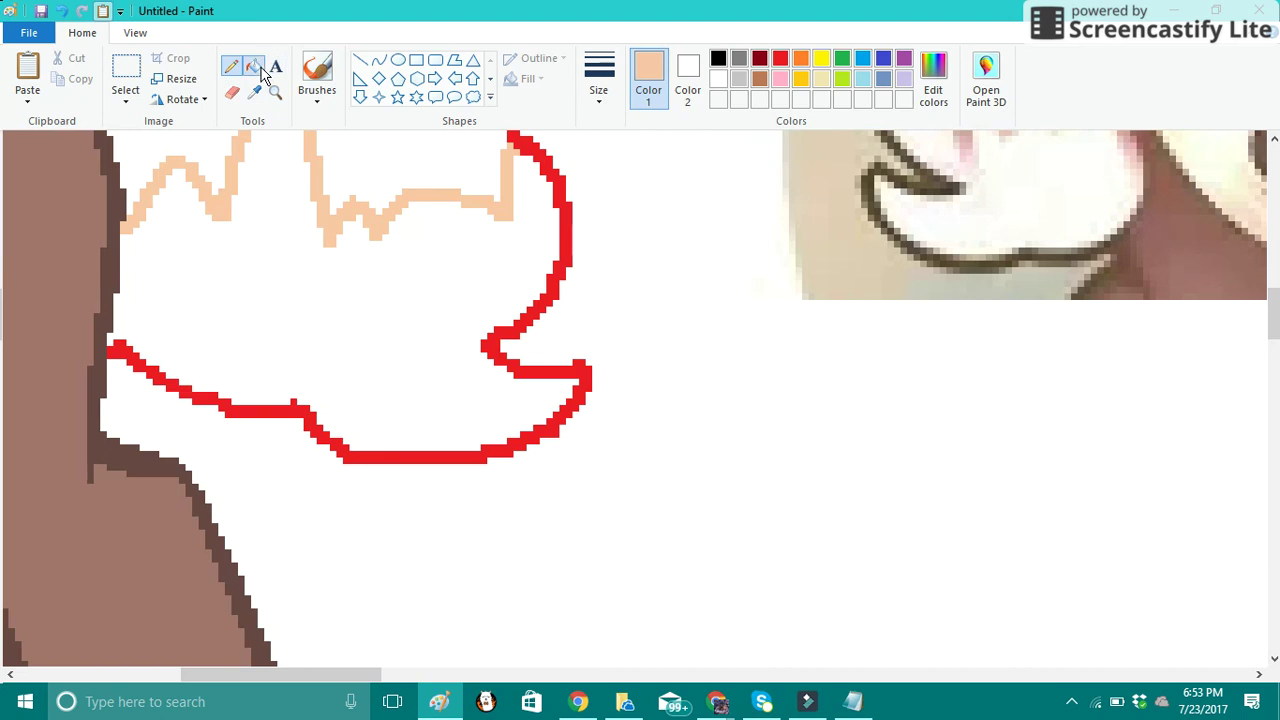
click(258, 68)
click(320, 246)
Try to dab scattered white speckles along the upper part of the peach tail section with a brush
scroll(331, 255, up, 2)
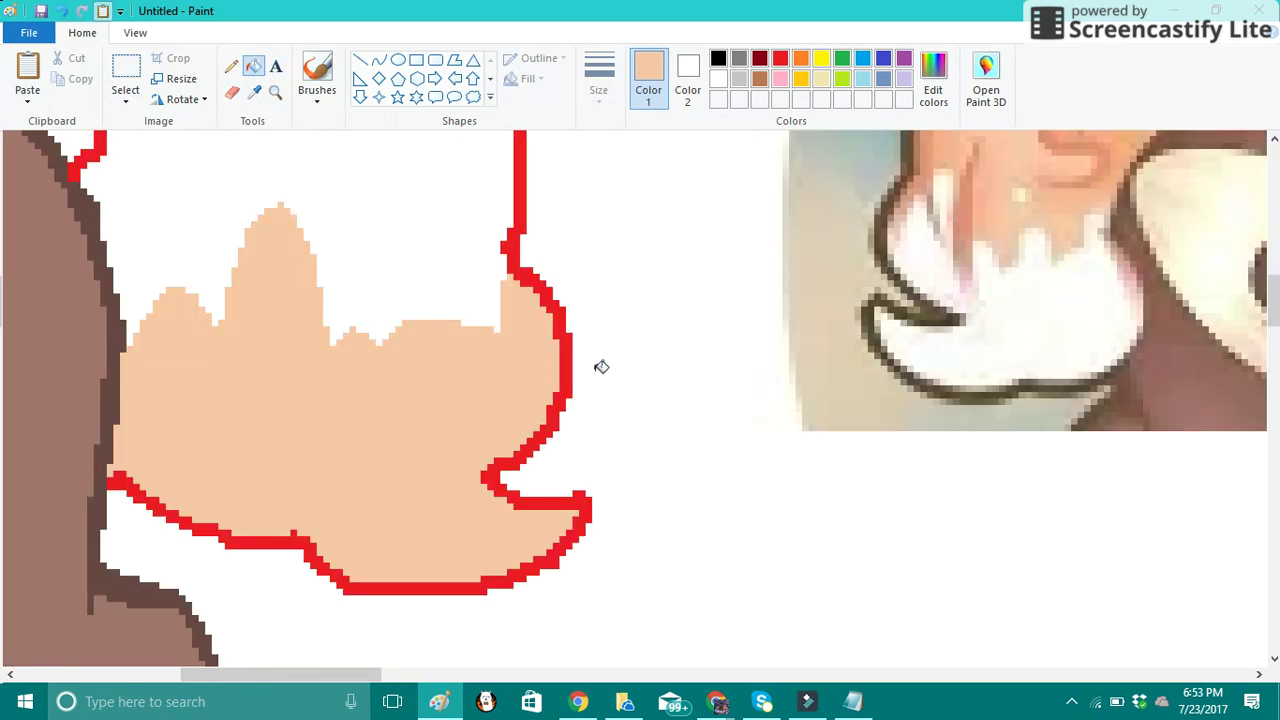
scroll(340, 222, up, 2)
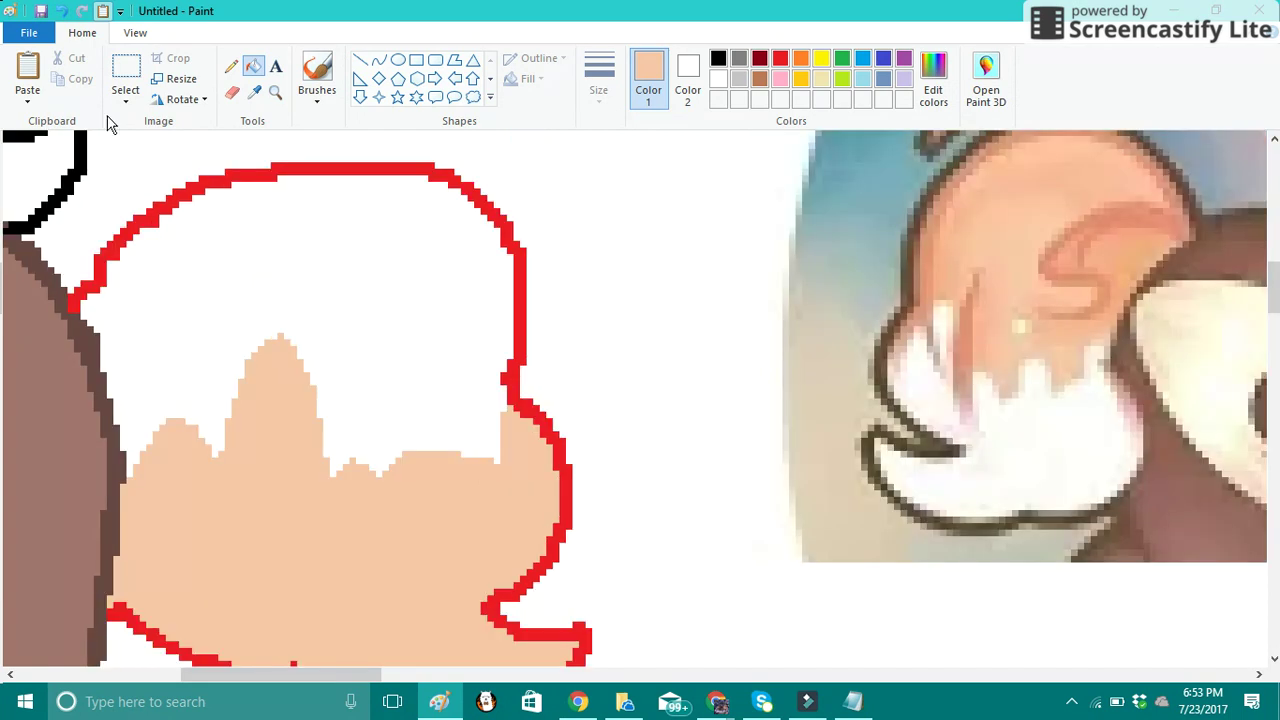
click(231, 66)
click(317, 70)
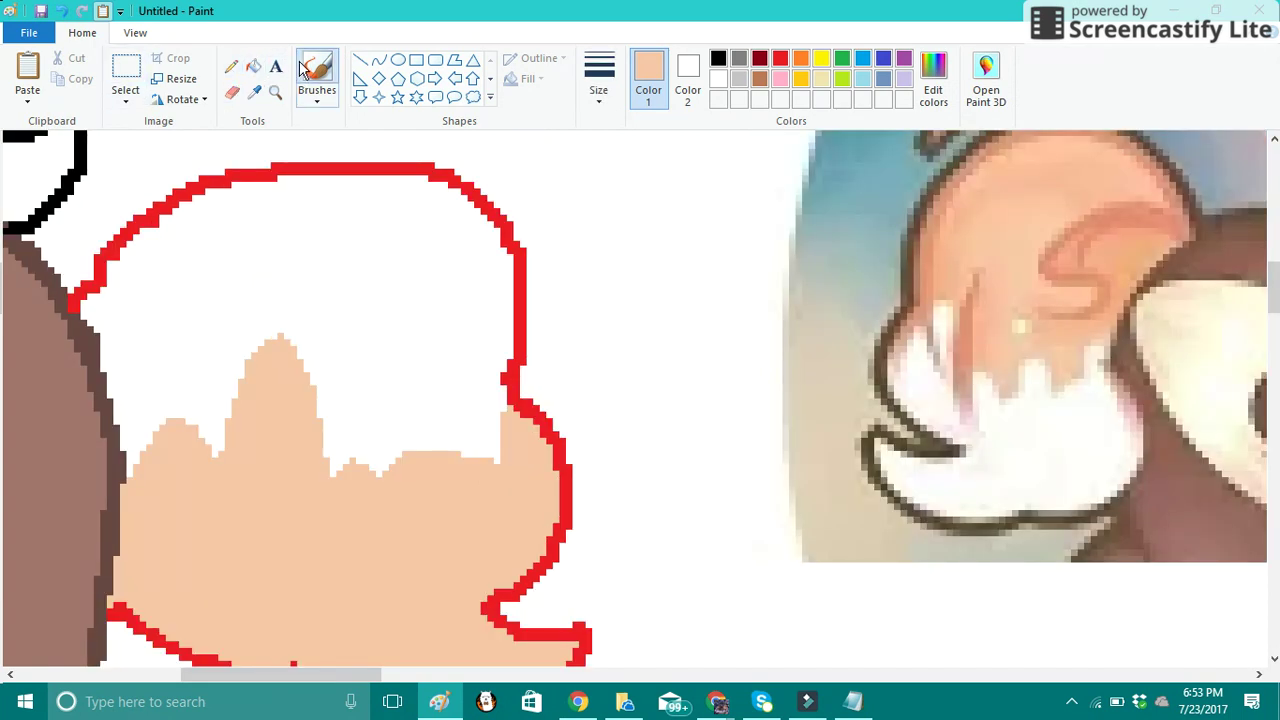
click(717, 79)
click(156, 488)
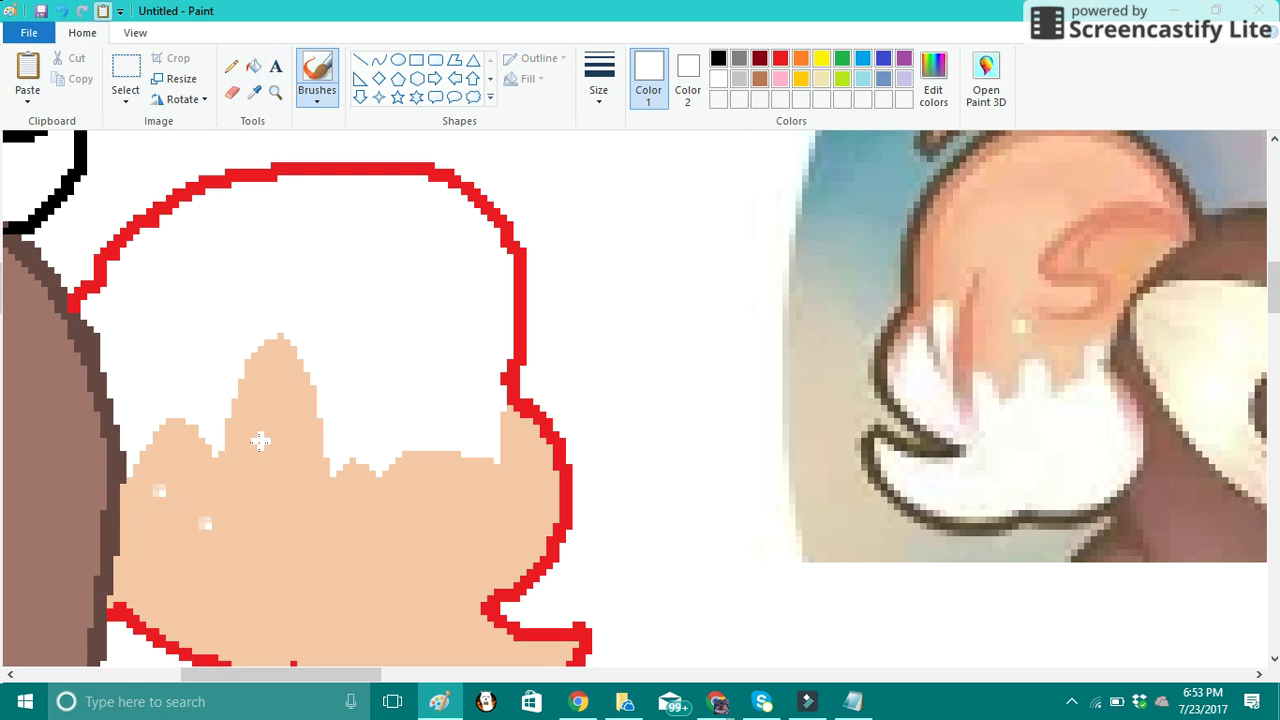
click(260, 441)
click(267, 508)
click(299, 435)
click(293, 509)
click(372, 494)
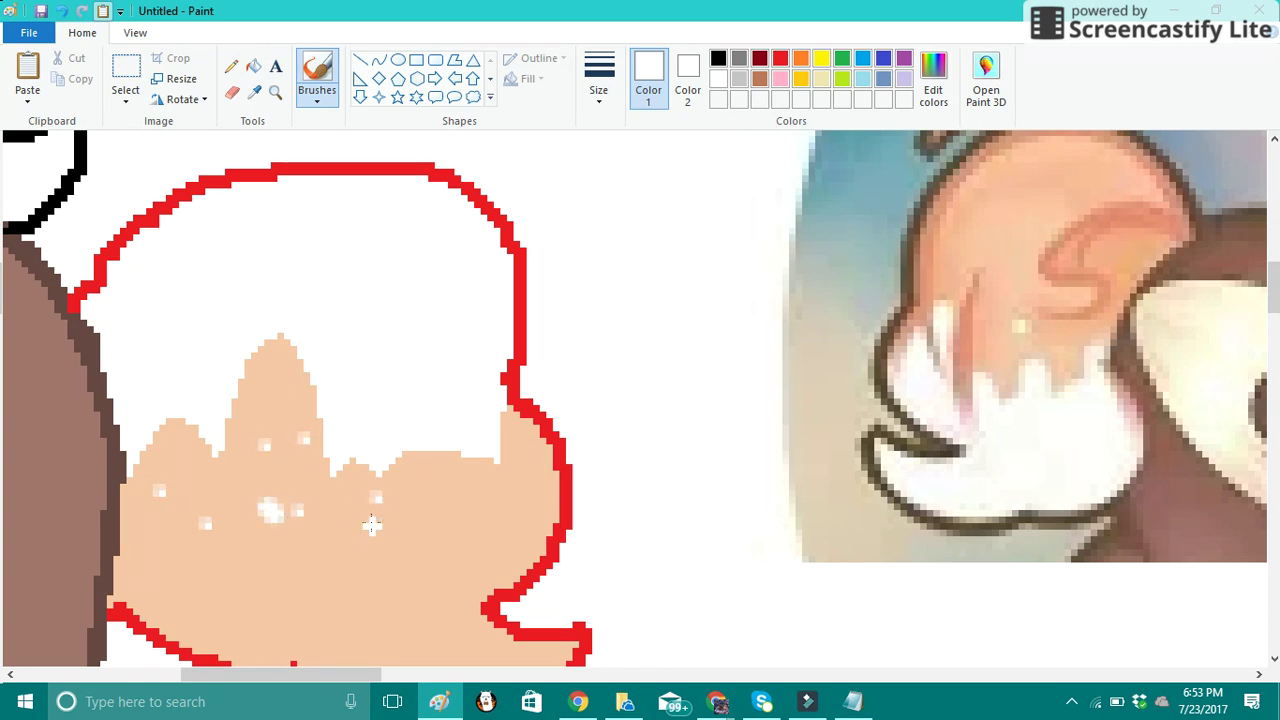
click(381, 547)
click(462, 485)
click(498, 491)
click(518, 534)
click(560, 448)
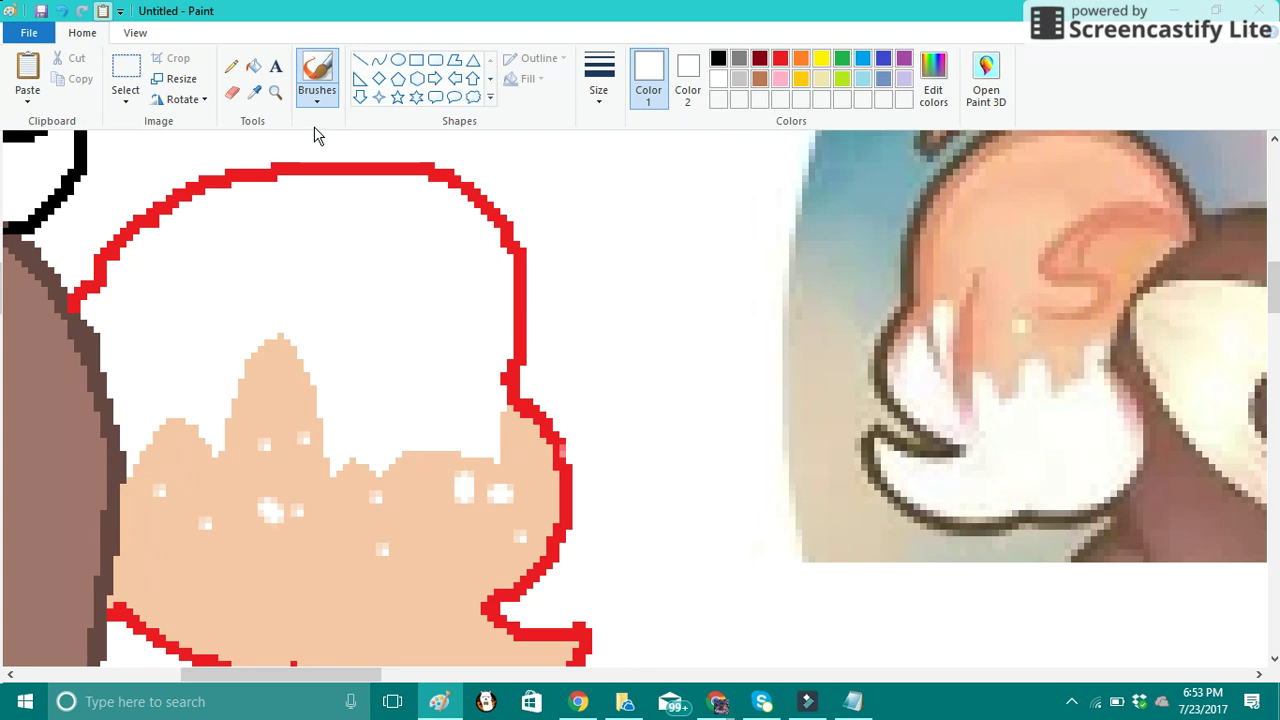
Undo the white speckles on the peach tail section
key(ctrl+z)
key(ctrl+z)
key(ctrl+z)
key(ctrl+z)
key(ctrl+z)
key(ctrl+z)
key(ctrl+z)
key(ctrl+z)
key(ctrl+z)
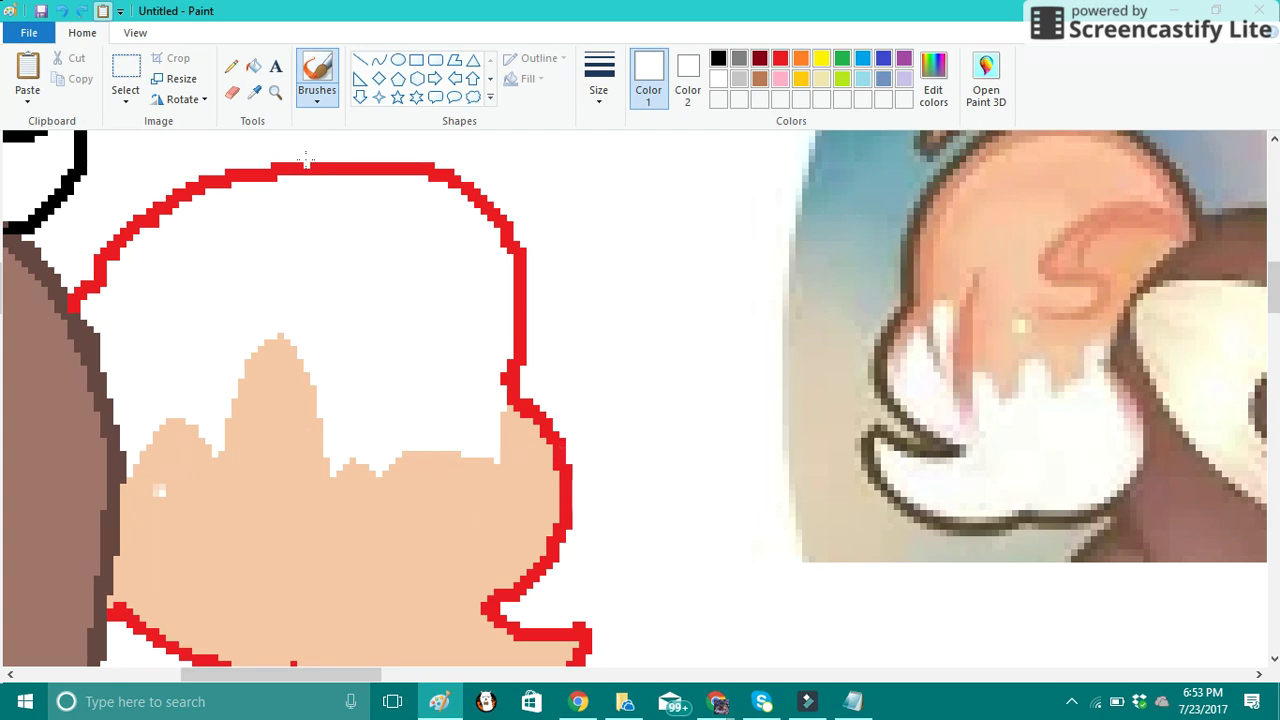
click(254, 91)
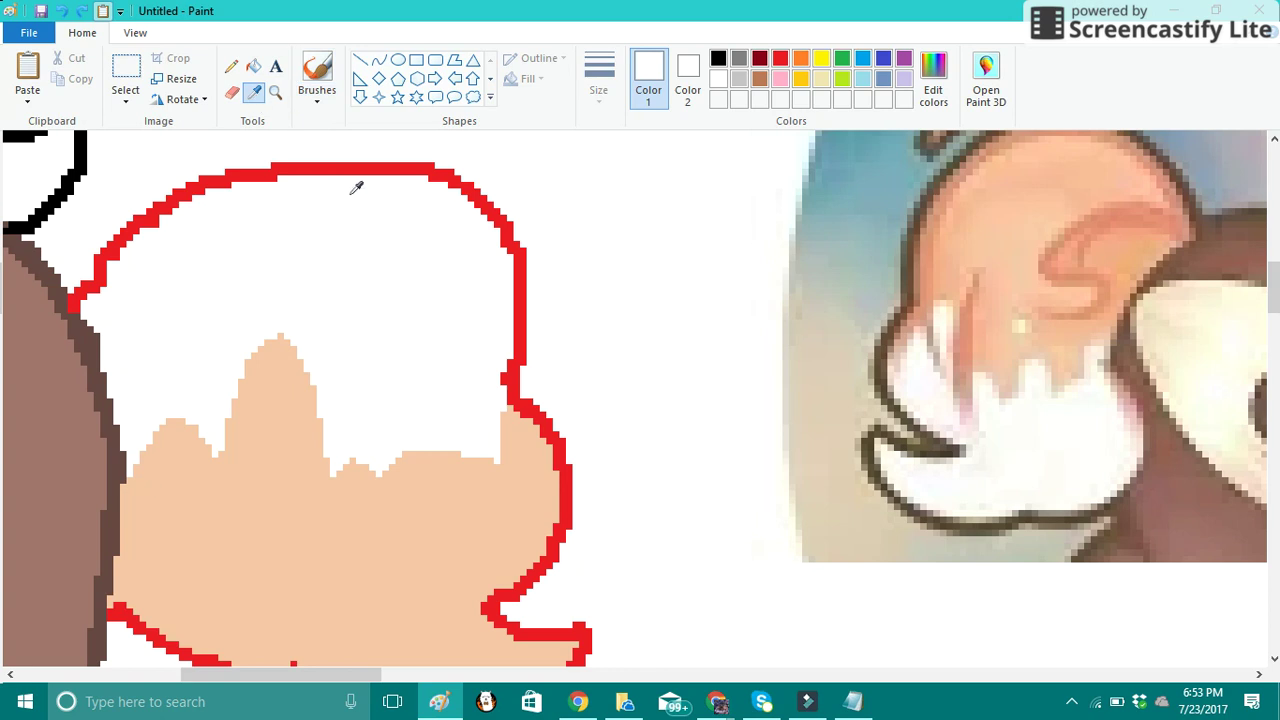
click(304, 462)
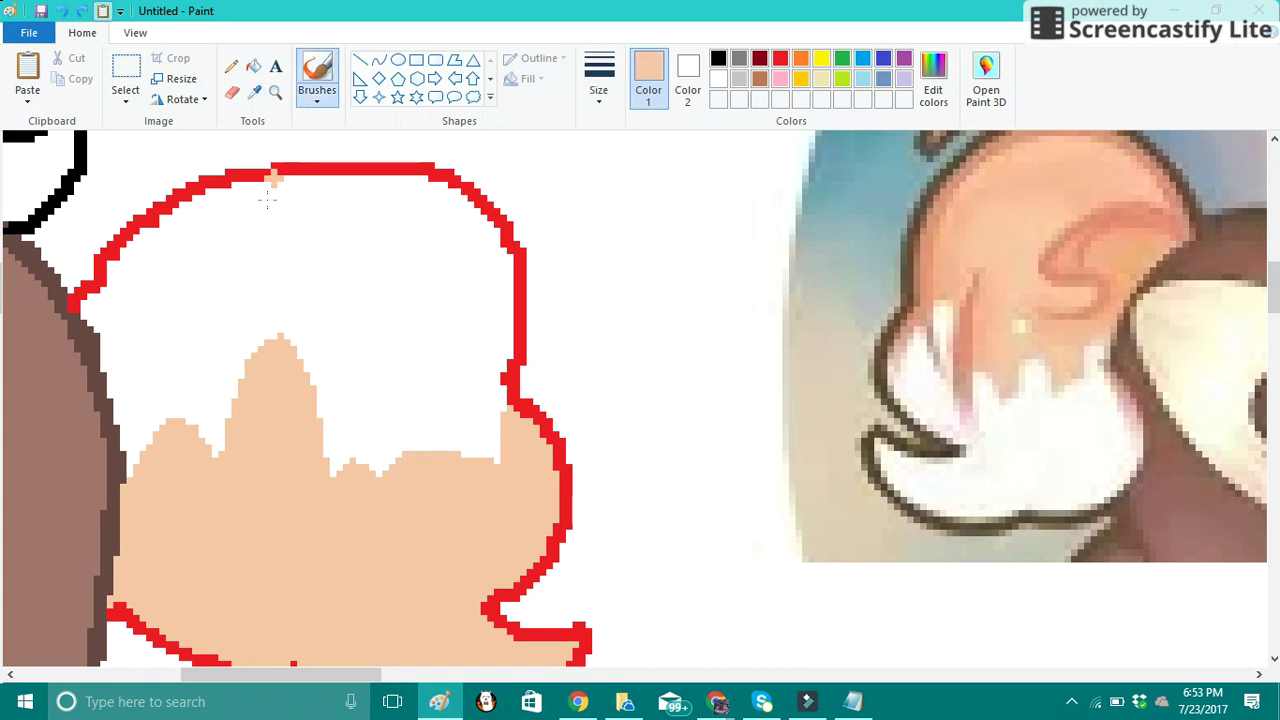
key(ctrl+z)
Fill the tail's upper section with black as a placeholder, and fill the lower section with white sampled from the canvas
click(718, 58)
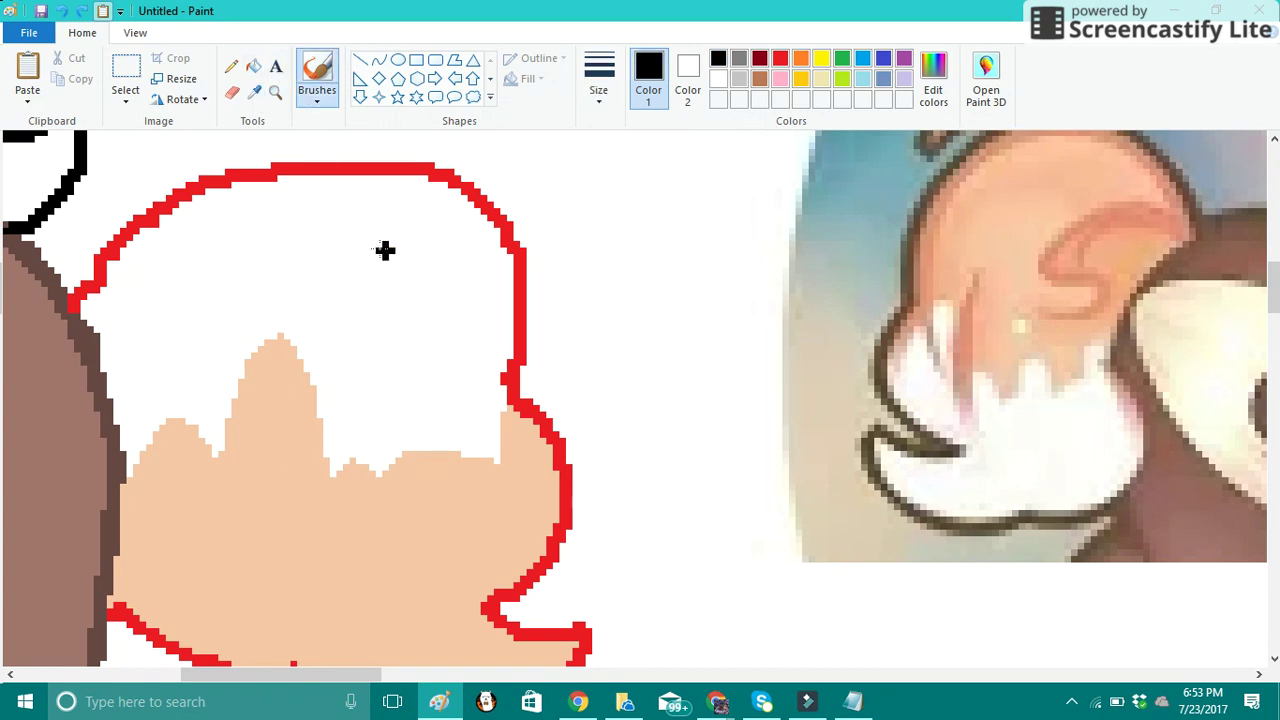
click(253, 66)
click(344, 250)
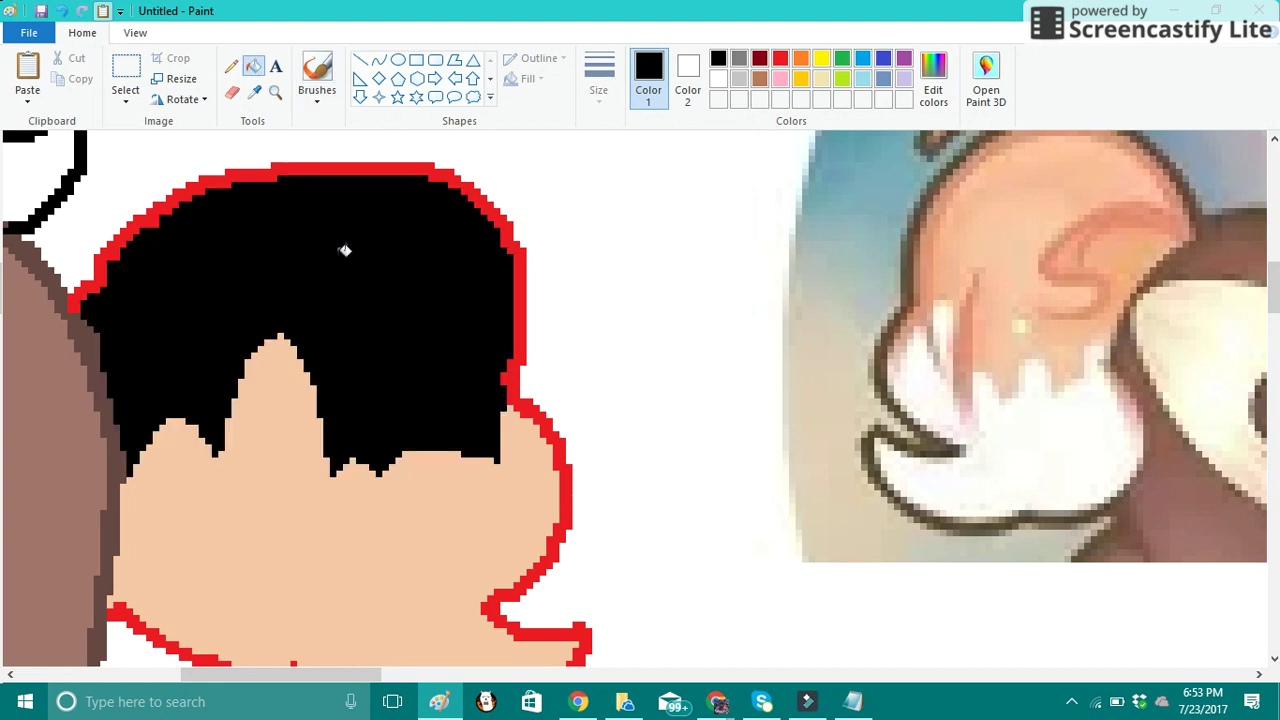
click(254, 91)
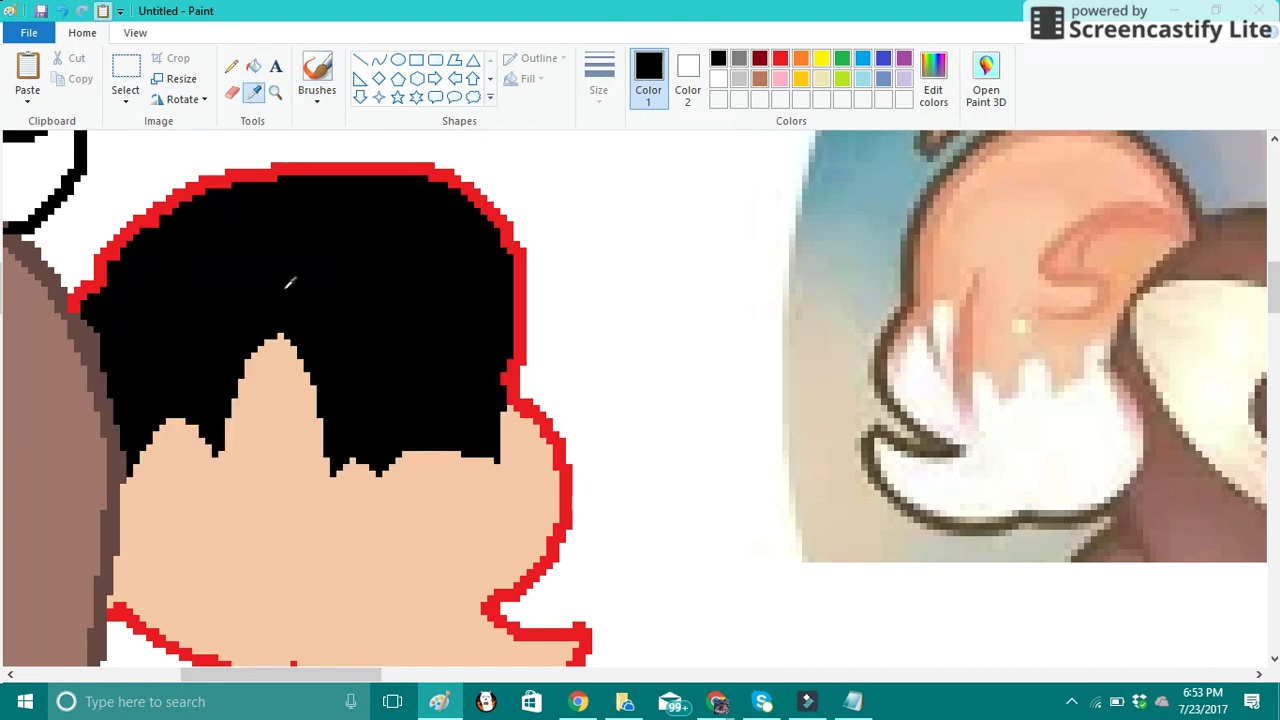
click(546, 259)
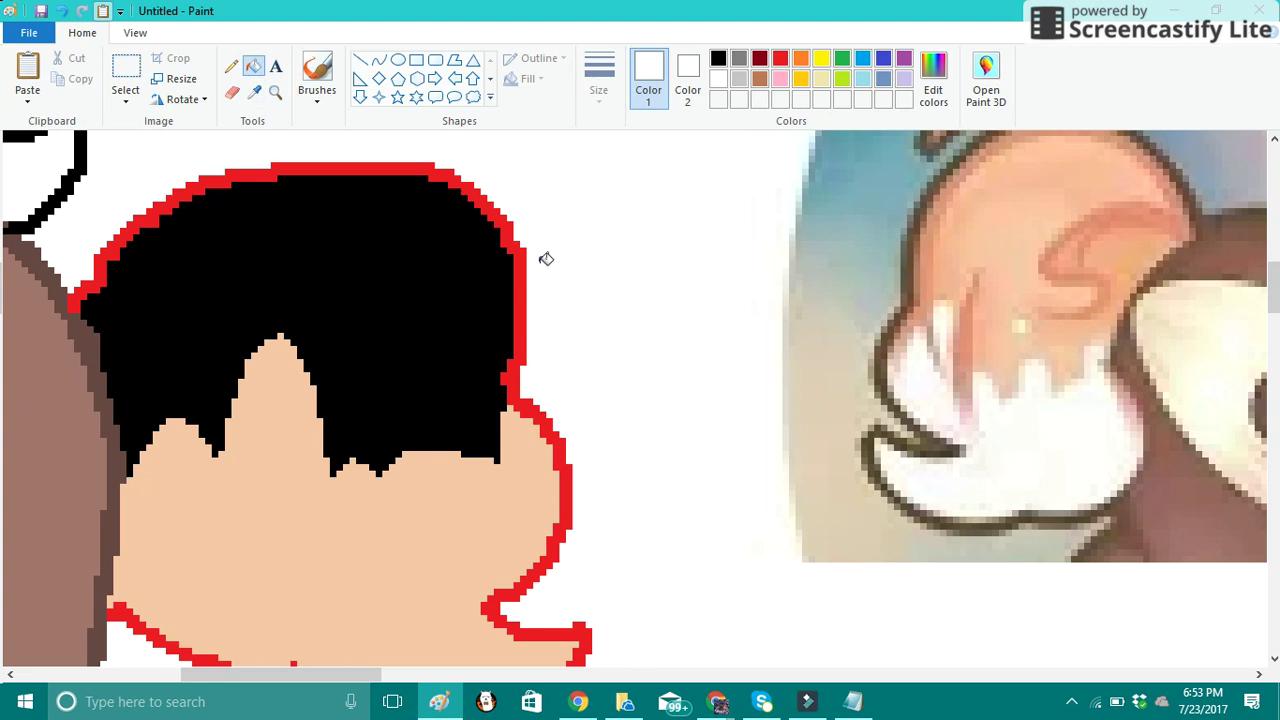
click(327, 478)
Fill the tail's black upper section with peach sampled from the reference picture's tail
click(254, 91)
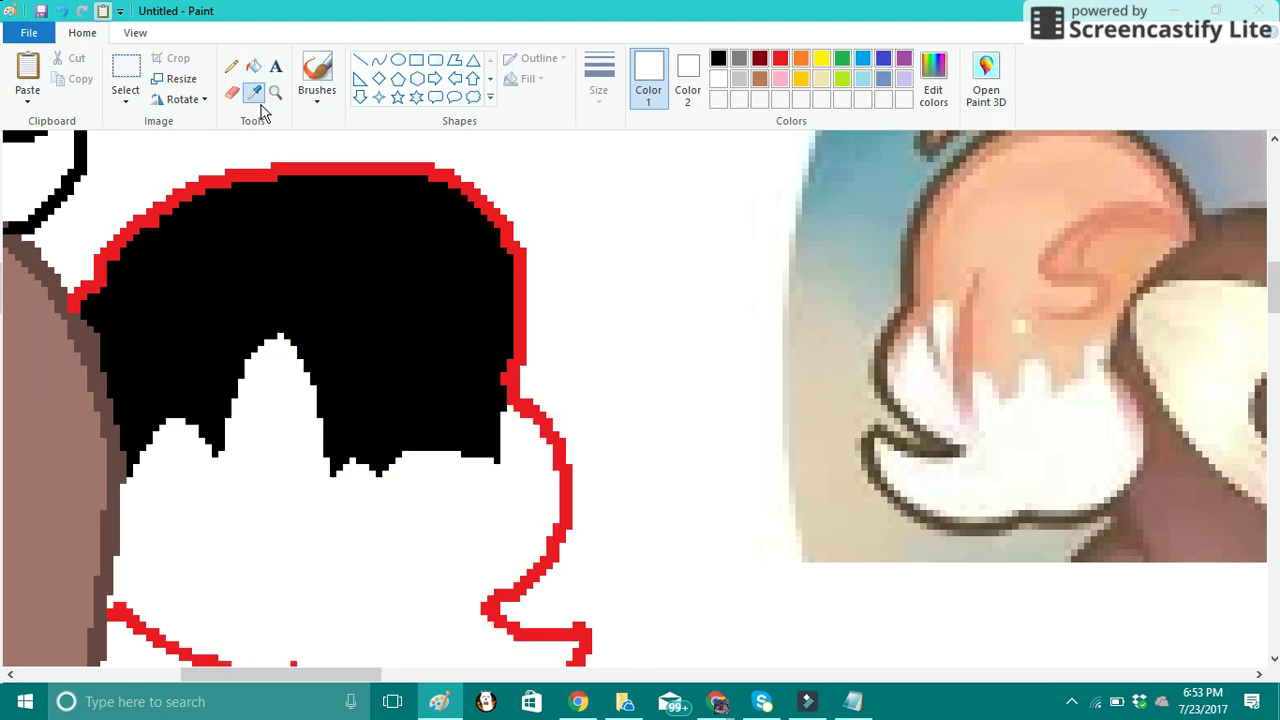
click(968, 247)
click(326, 320)
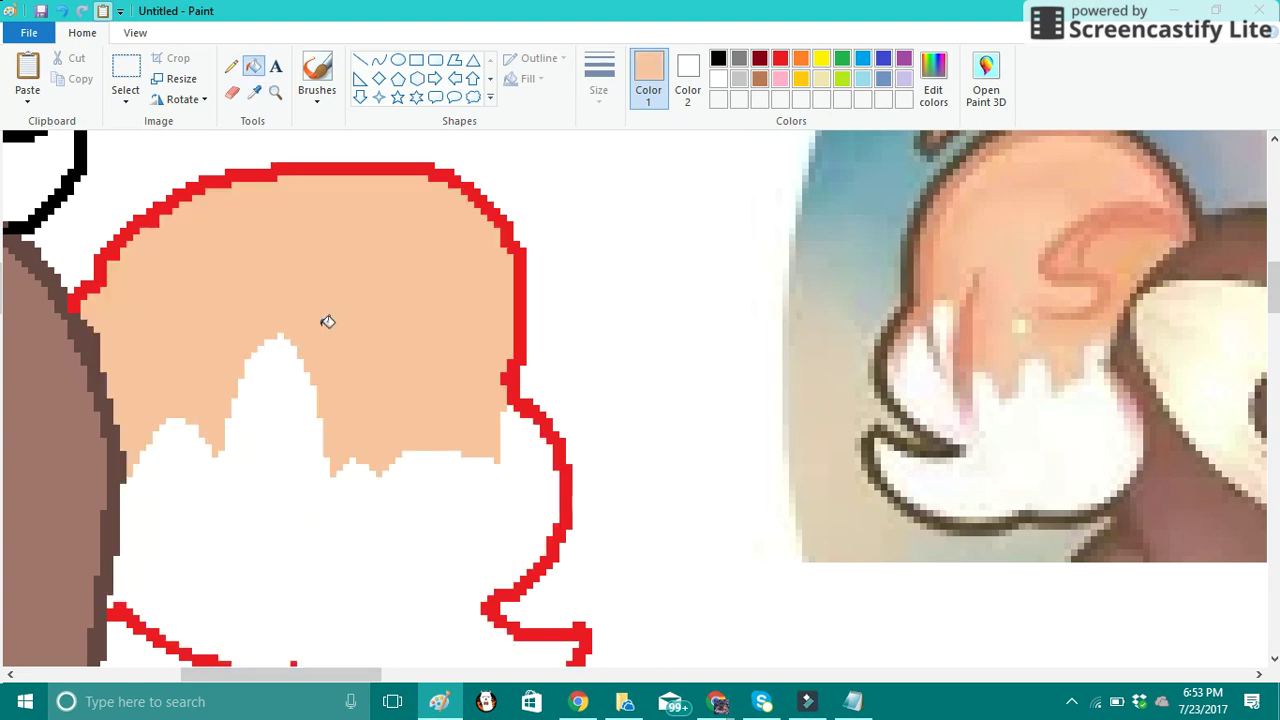
Recolour the red tail outline with the orange sampled from the pony's mane outline
click(276, 94)
click(259, 90)
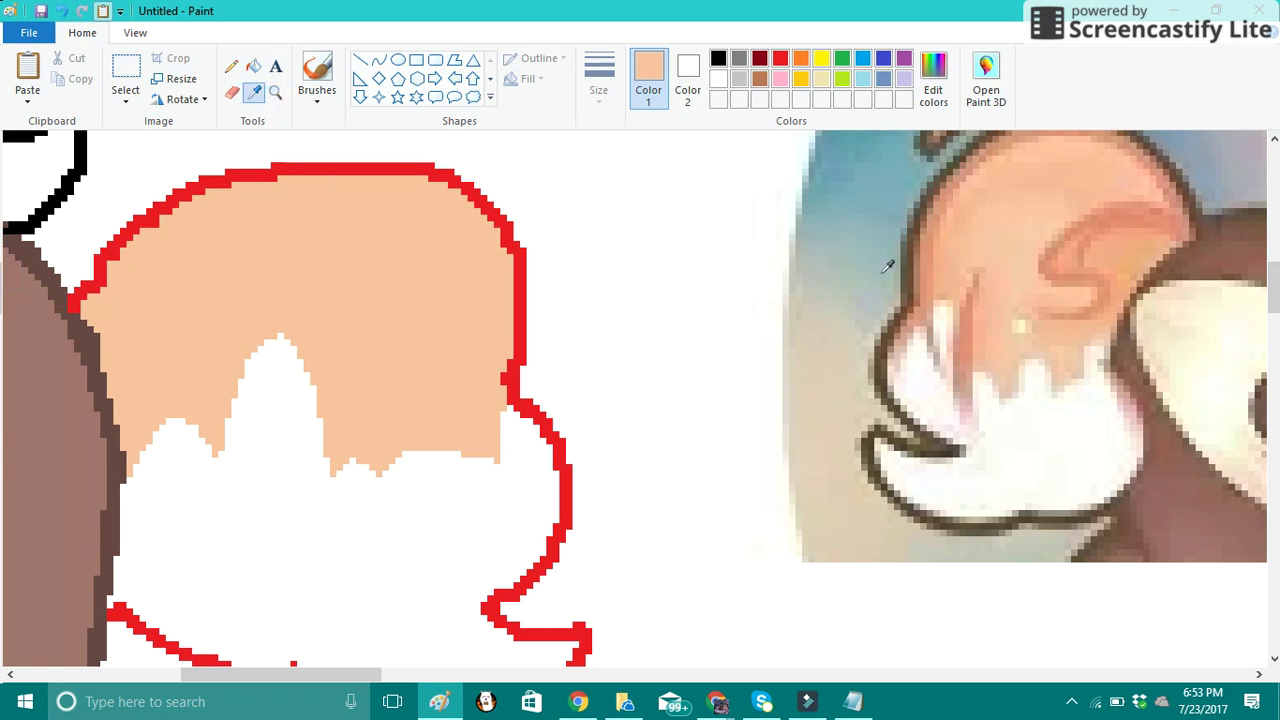
click(912, 226)
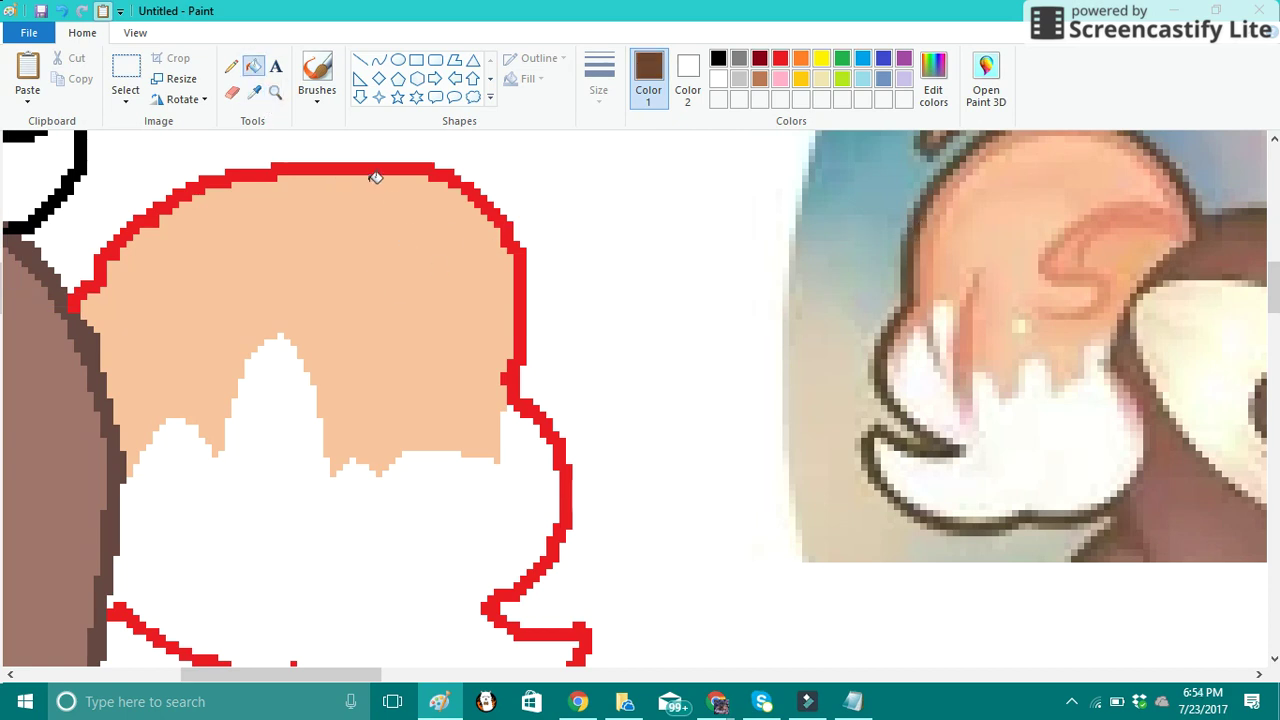
scroll(375, 177, up, 3)
click(254, 91)
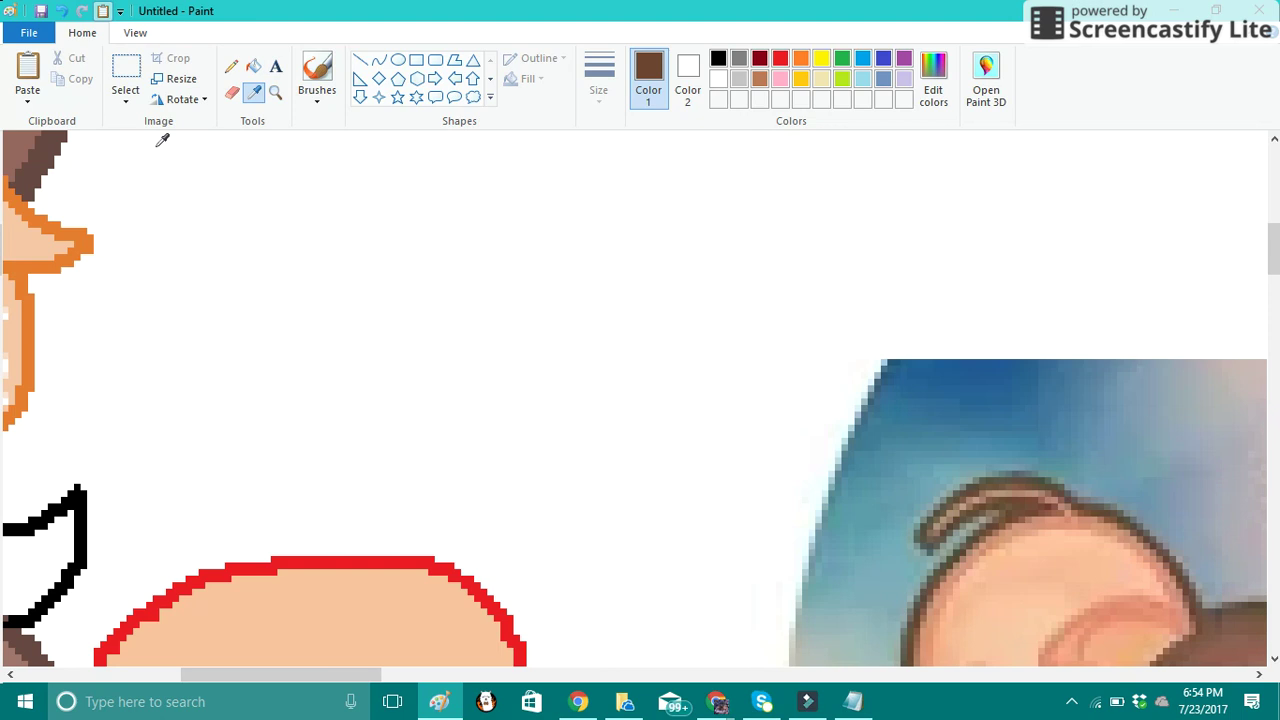
click(80, 237)
scroll(120, 257, down, 3)
click(205, 178)
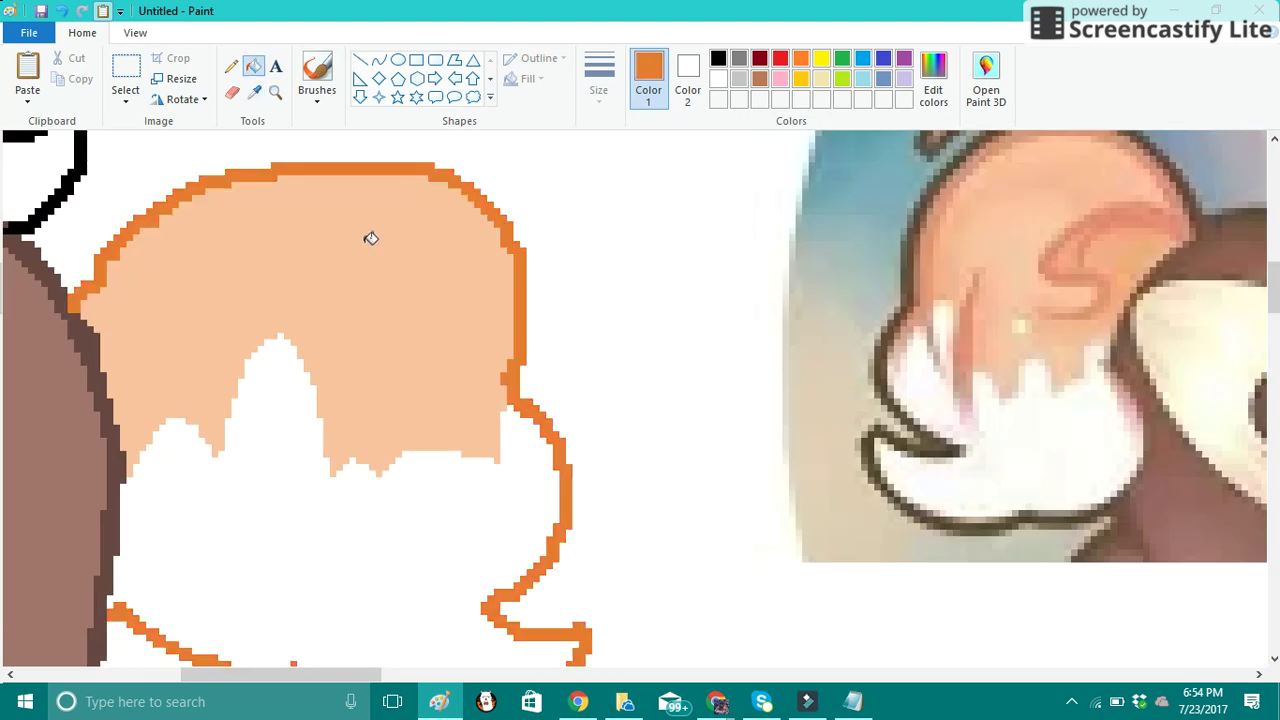
Brush scattered white speckles and a few larger spots onto the peach section just above the tail's jagged edge
scroll(370, 238, down, 1)
click(231, 66)
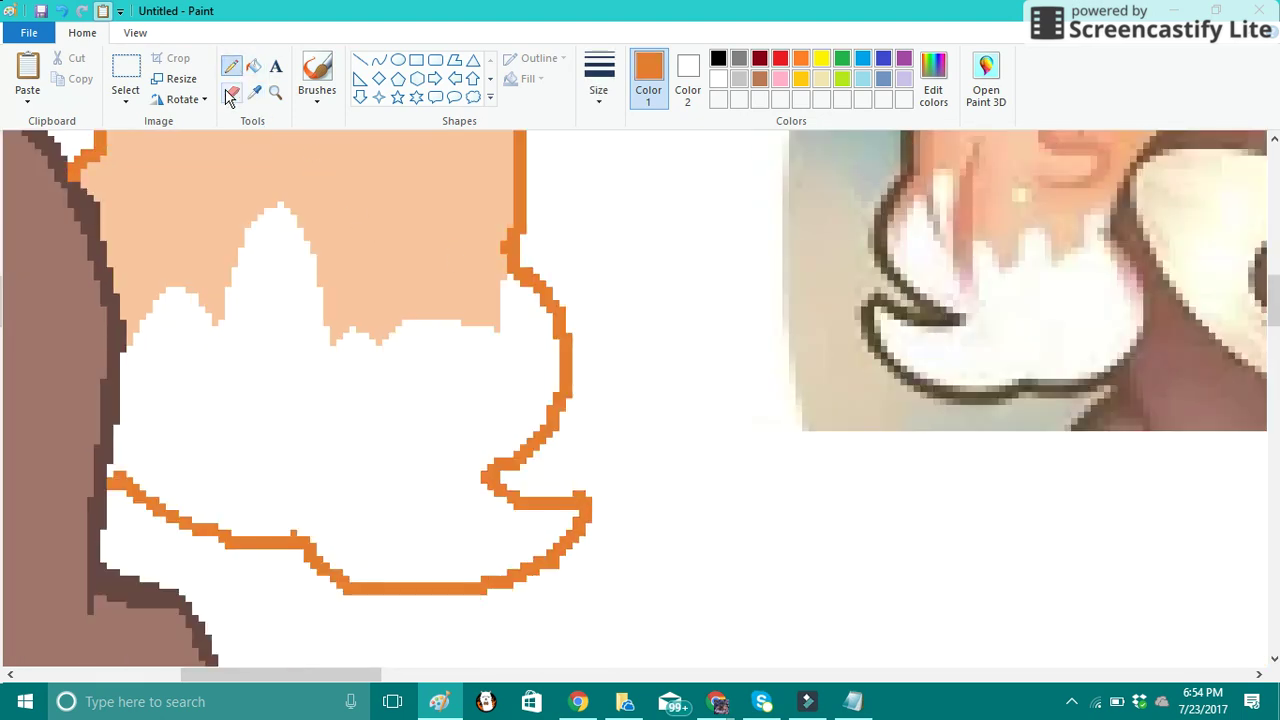
click(718, 79)
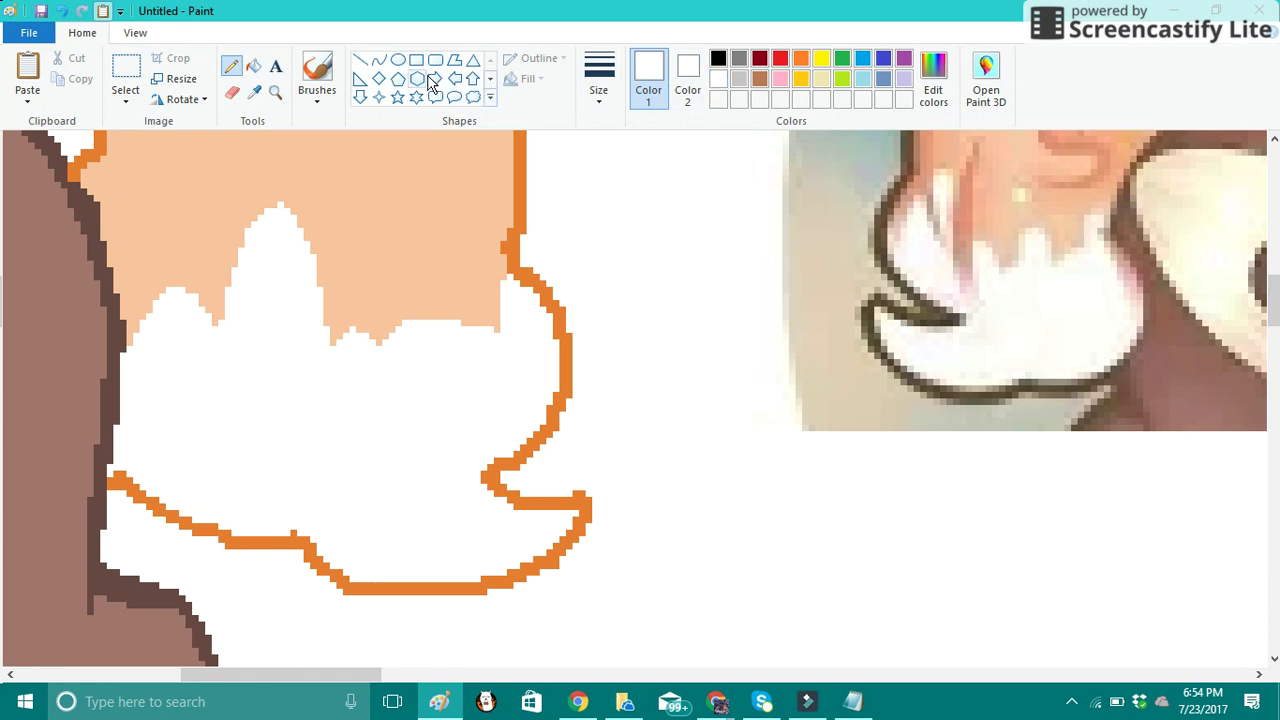
click(317, 75)
click(172, 273)
click(222, 240)
click(214, 244)
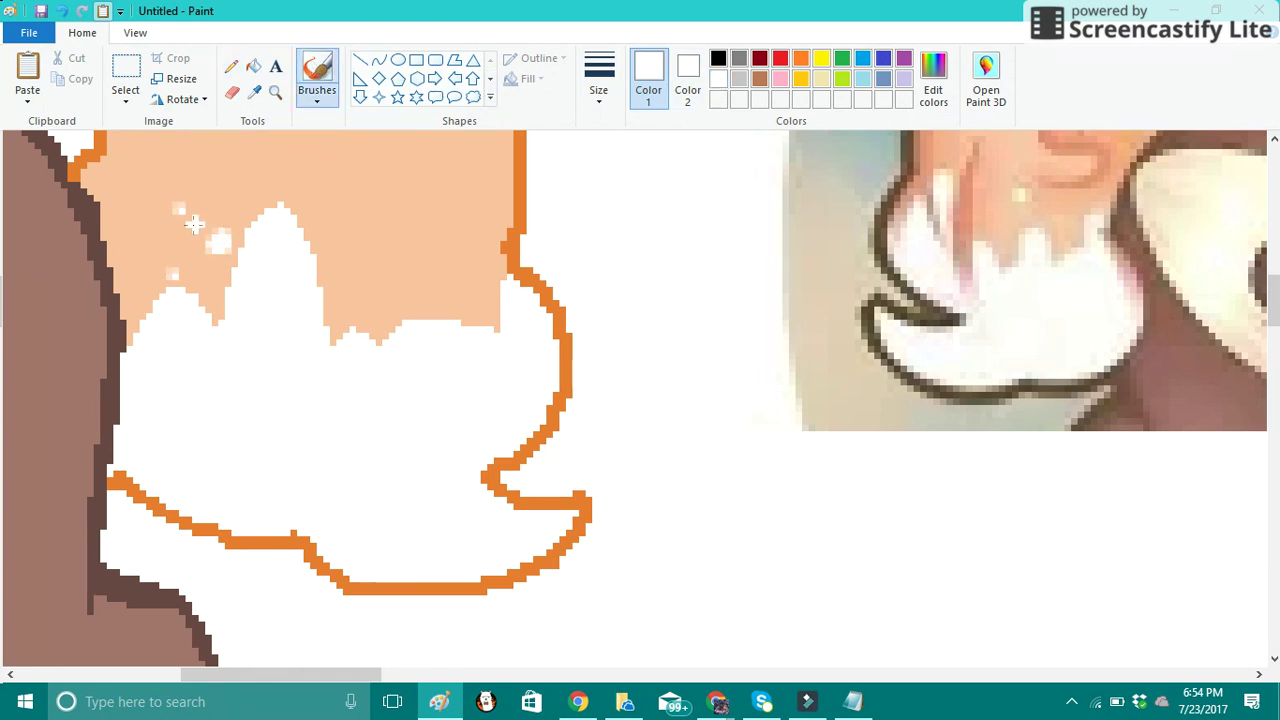
click(244, 182)
click(356, 201)
click(388, 299)
drag(386, 293, 374, 318)
click(343, 241)
click(461, 267)
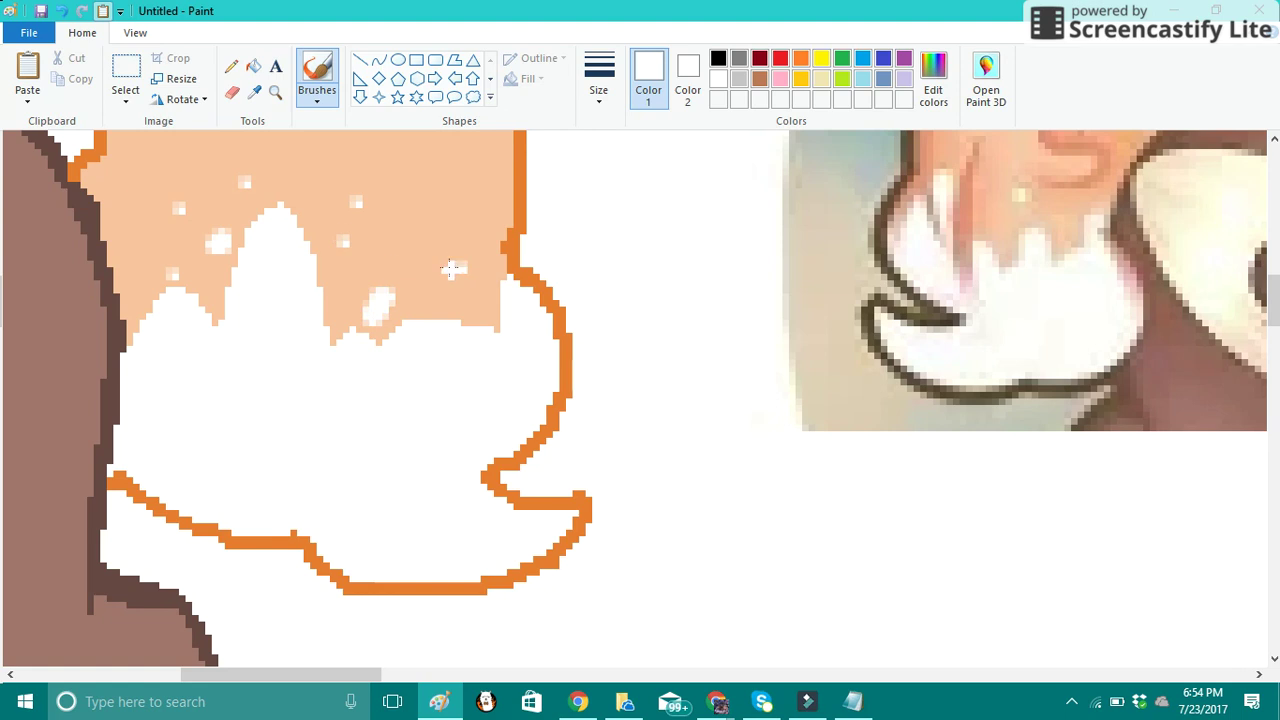
drag(428, 214, 421, 256)
click(420, 293)
click(494, 229)
click(492, 267)
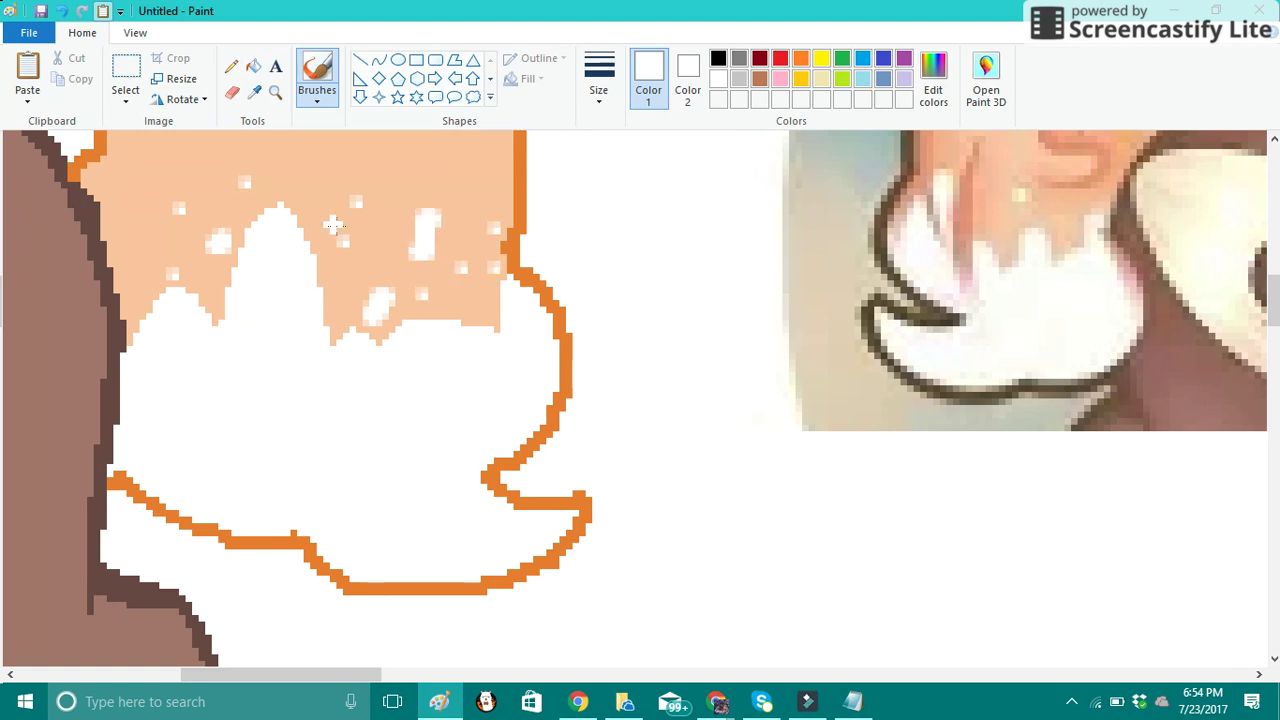
Paint over the long white streak near the right side of the peach section with peach sampled from the tail
click(254, 91)
click(410, 195)
drag(426, 212, 416, 209)
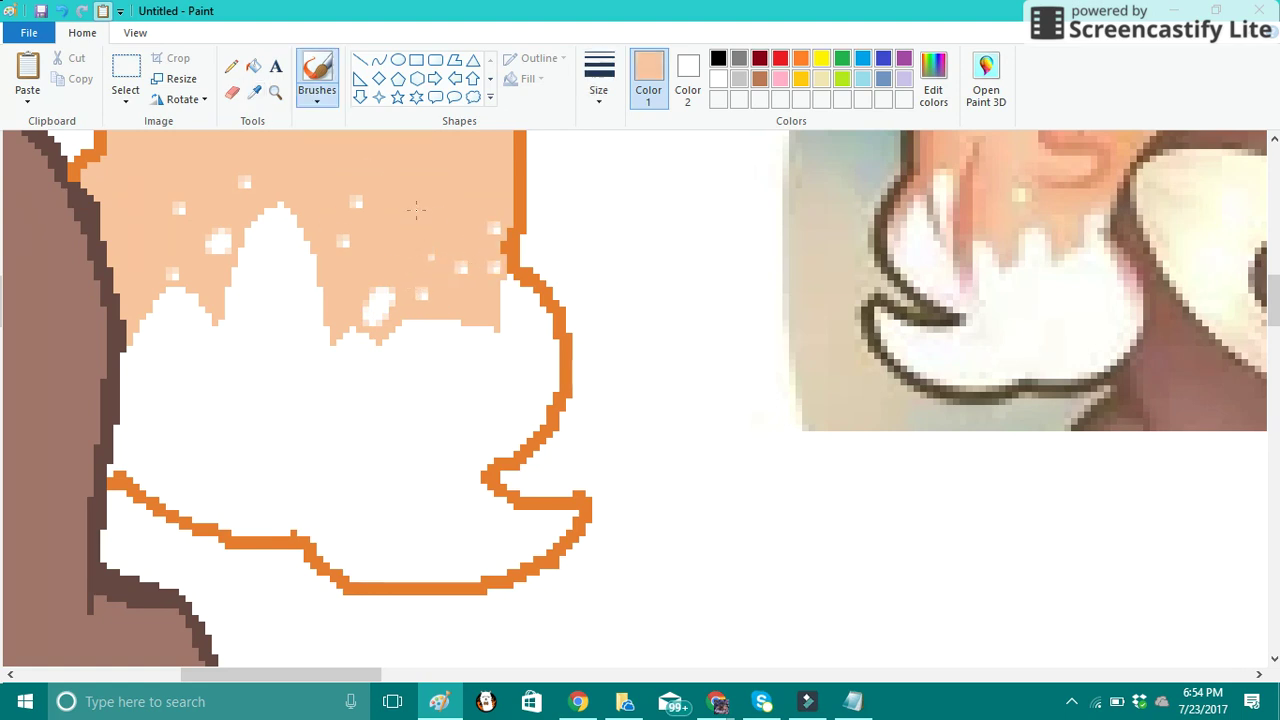
click(231, 66)
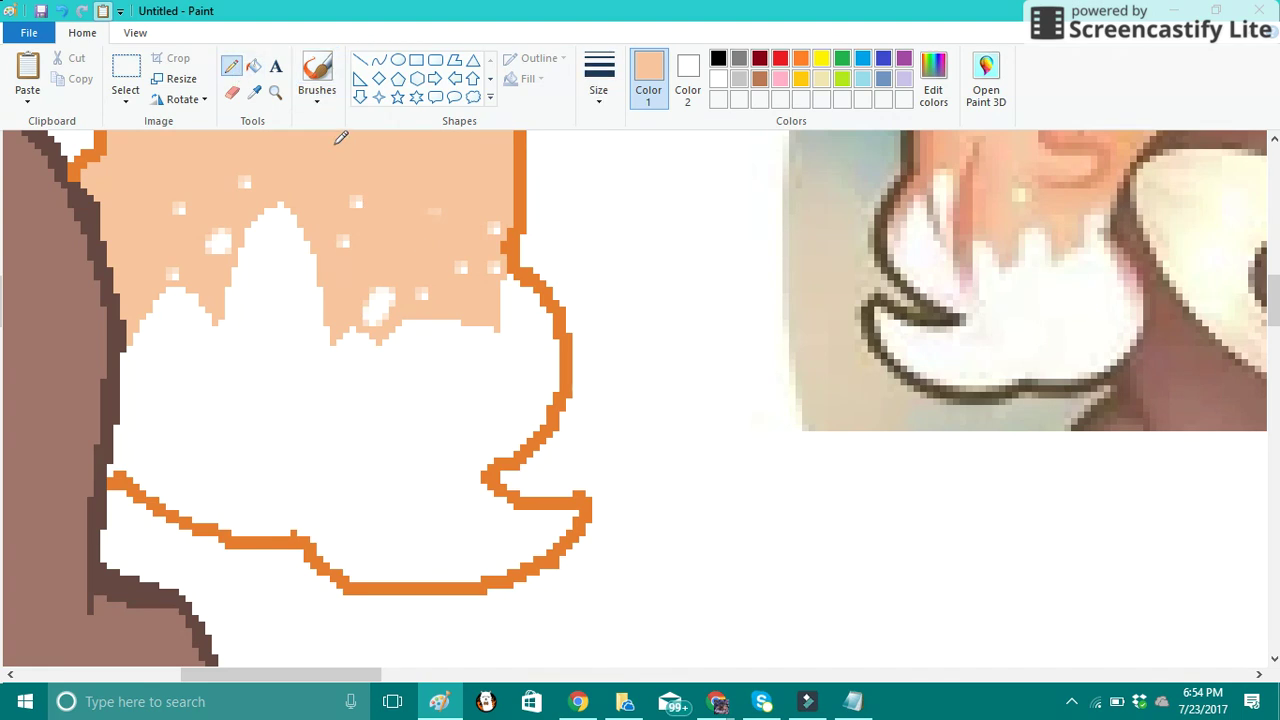
Add more white brush speckles and a larger oval spot higher up across the tail's peach section
click(310, 70)
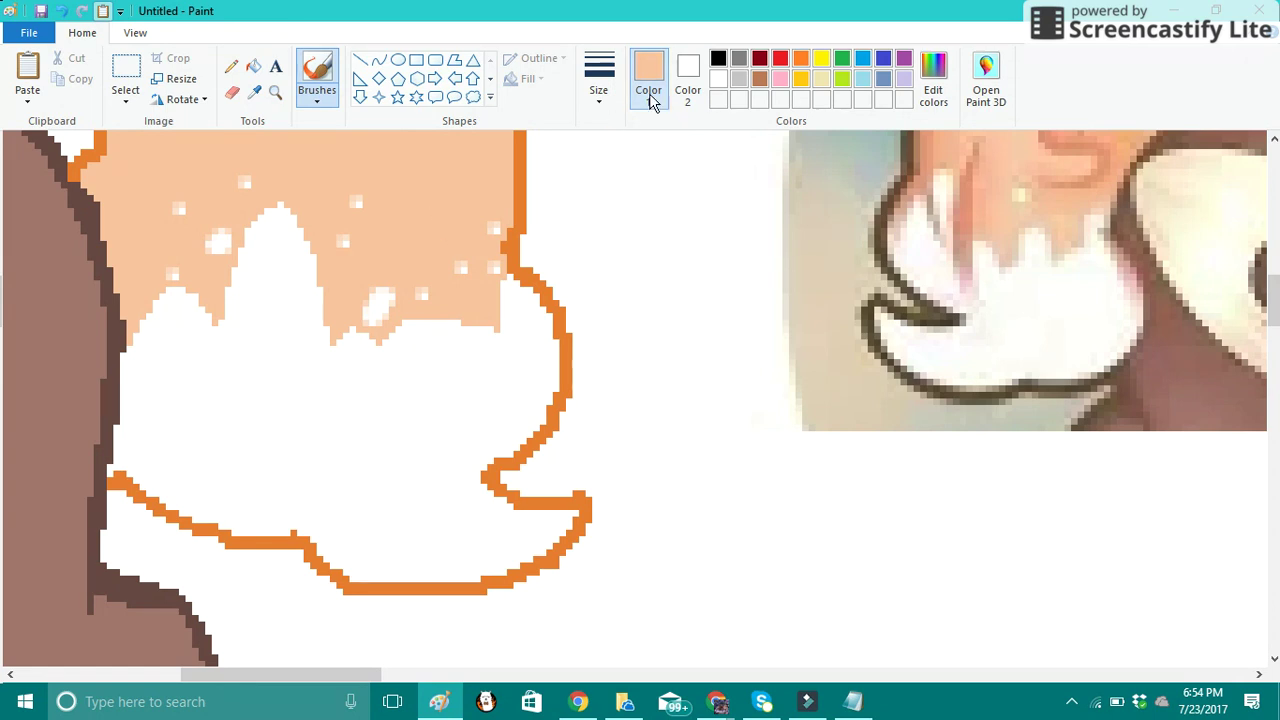
click(718, 79)
click(481, 176)
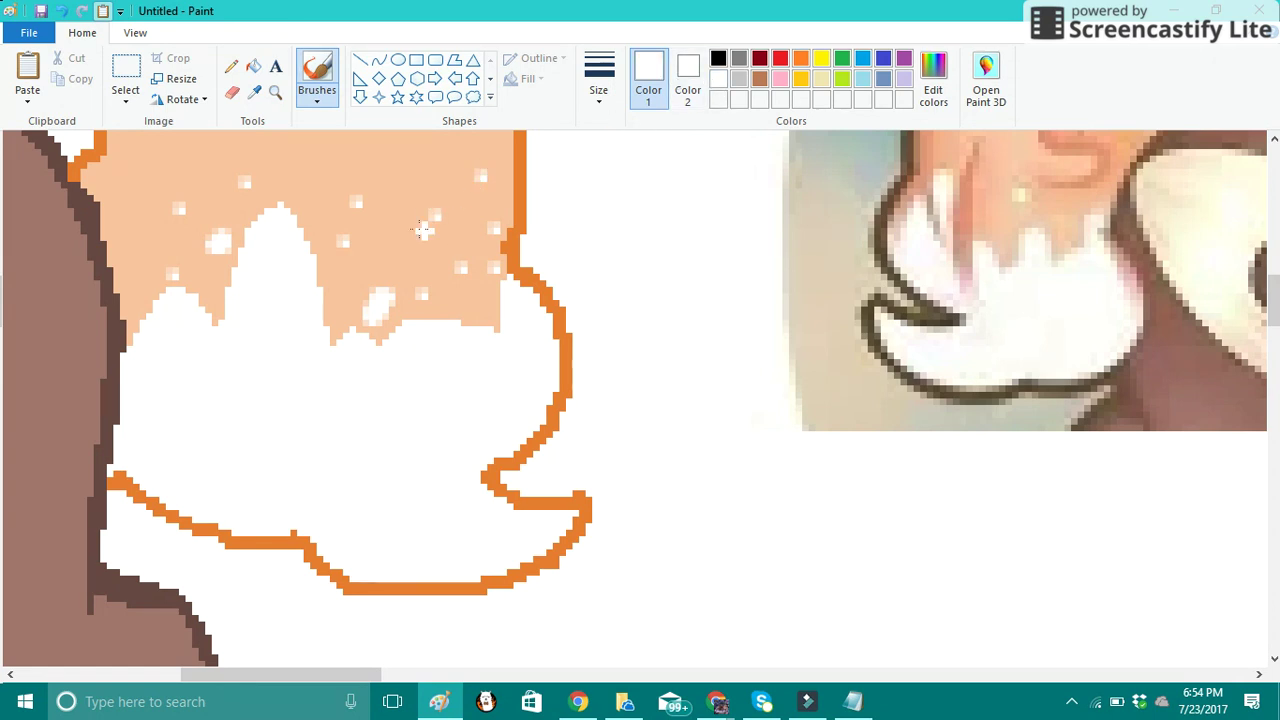
click(421, 176)
drag(330, 175, 305, 150)
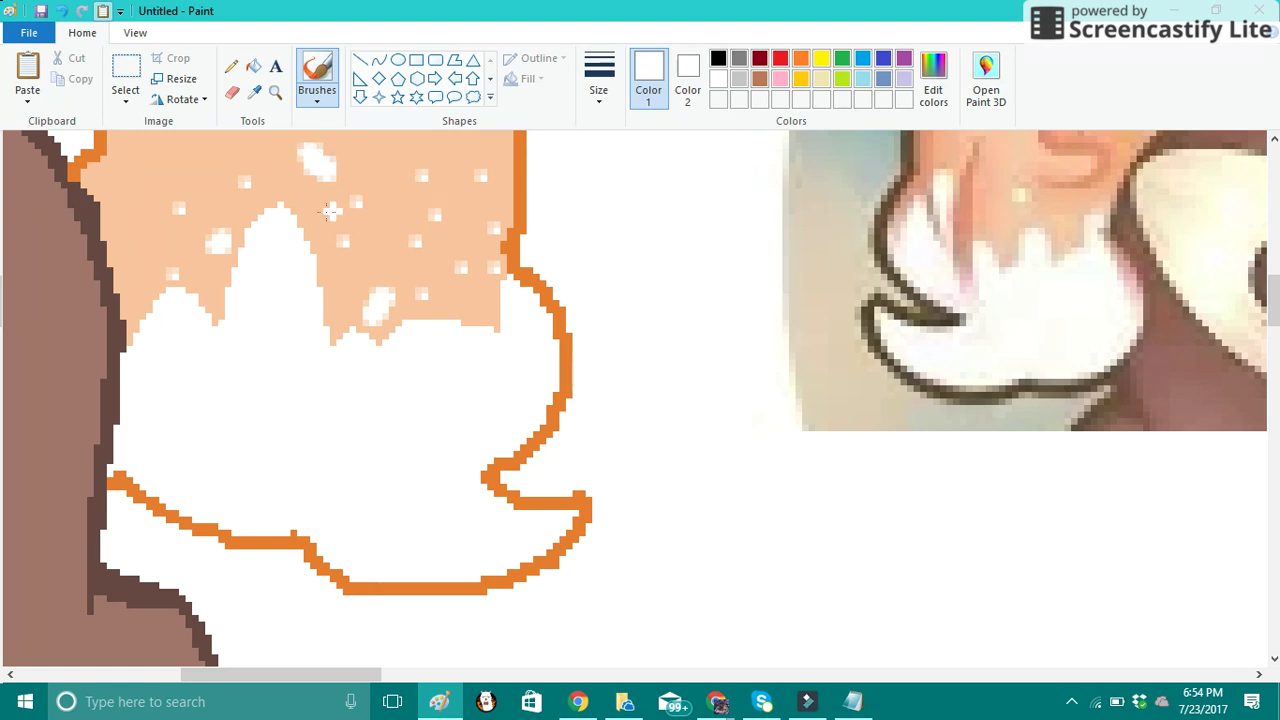
click(159, 149)
click(142, 214)
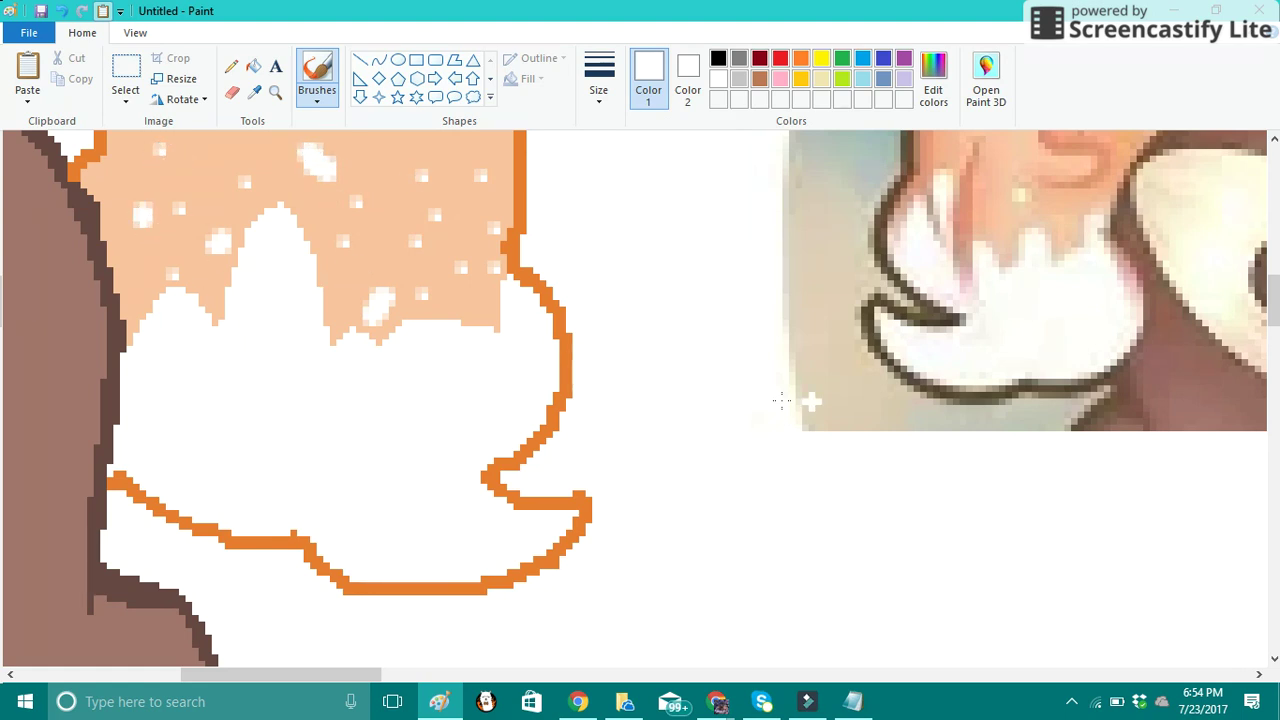
Draw two curved hair strands inside the tail with the Pencil, using the sampled outline orange and the second-thinnest line size
scroll(810, 401, up, 2)
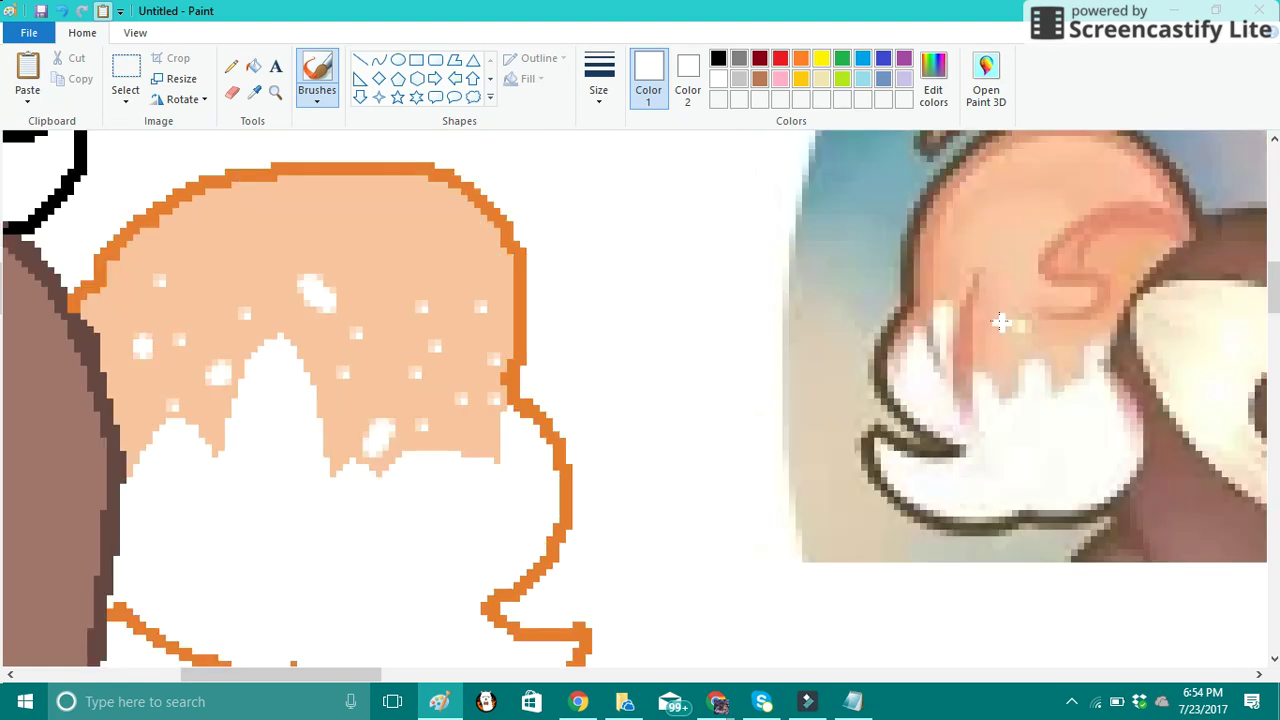
click(275, 91)
right_click(360, 258)
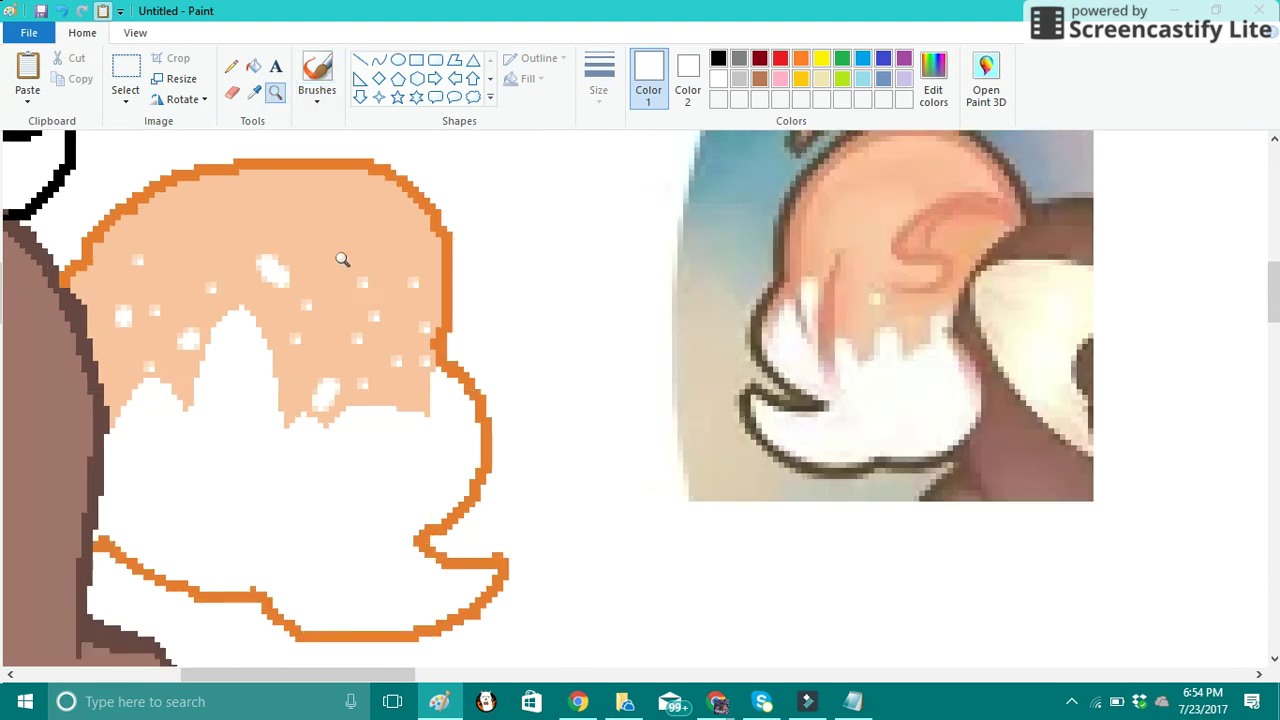
click(256, 92)
click(270, 165)
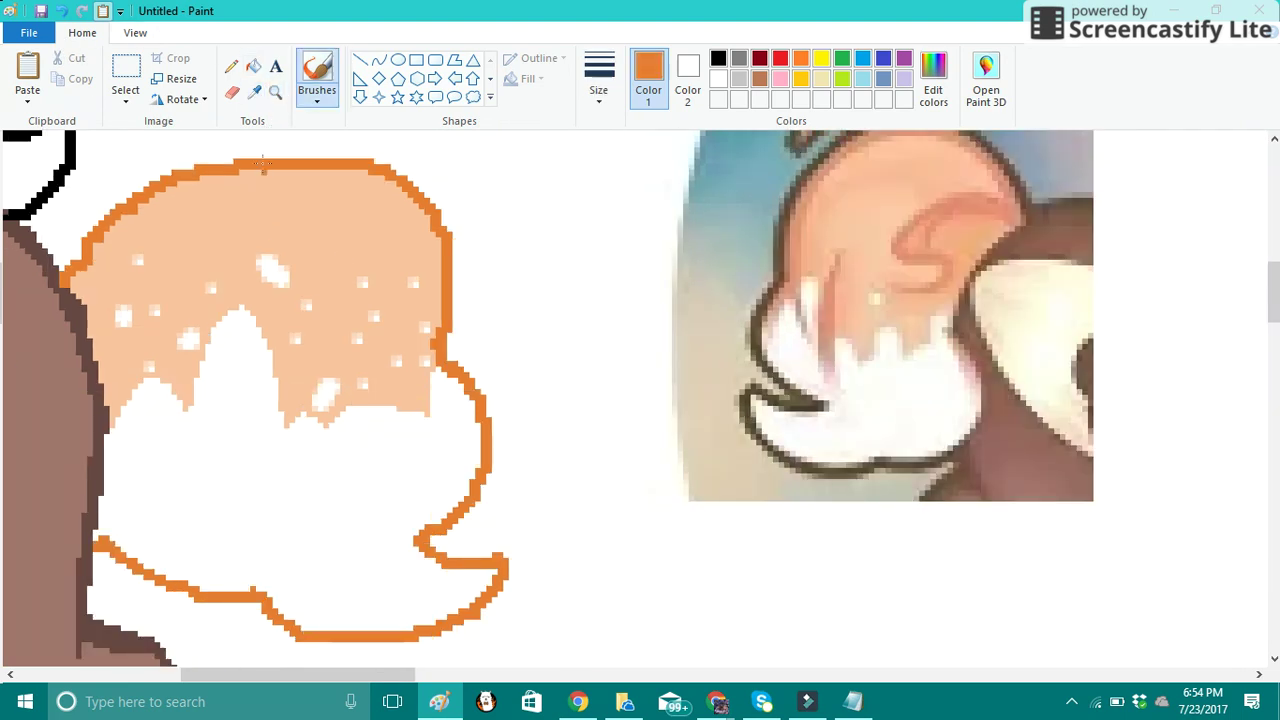
click(379, 60)
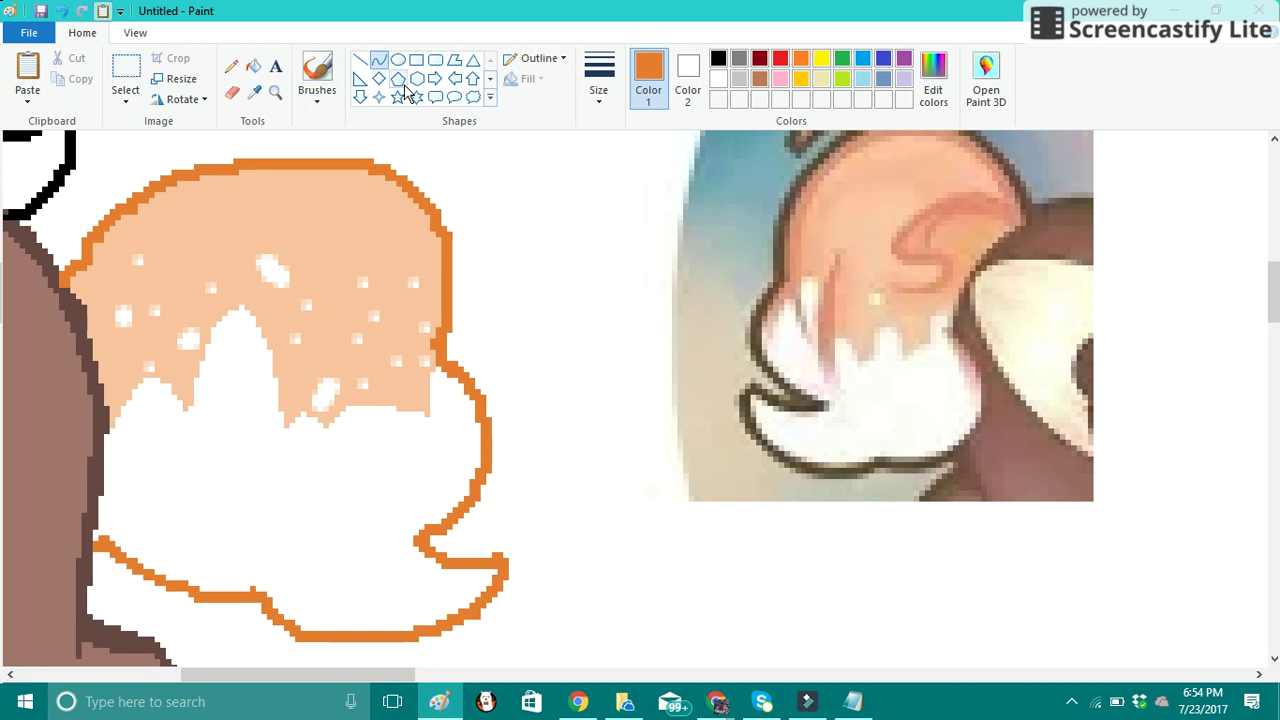
click(231, 66)
click(599, 78)
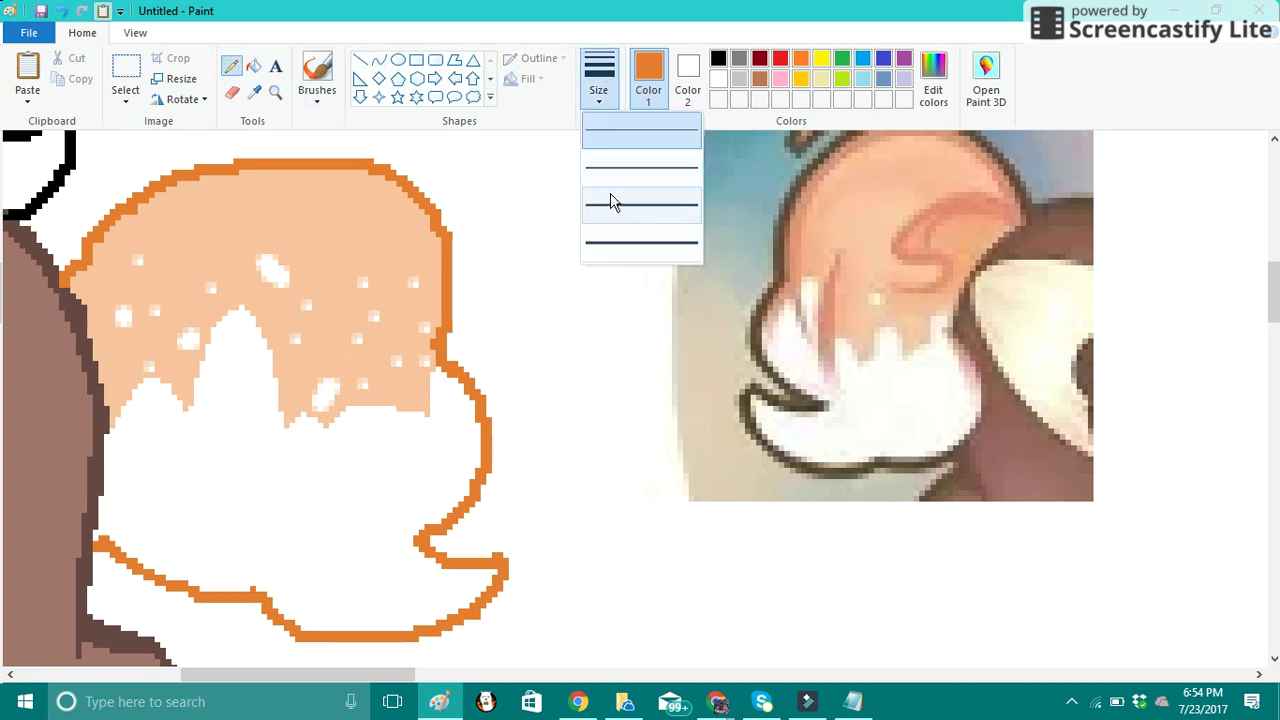
click(610, 166)
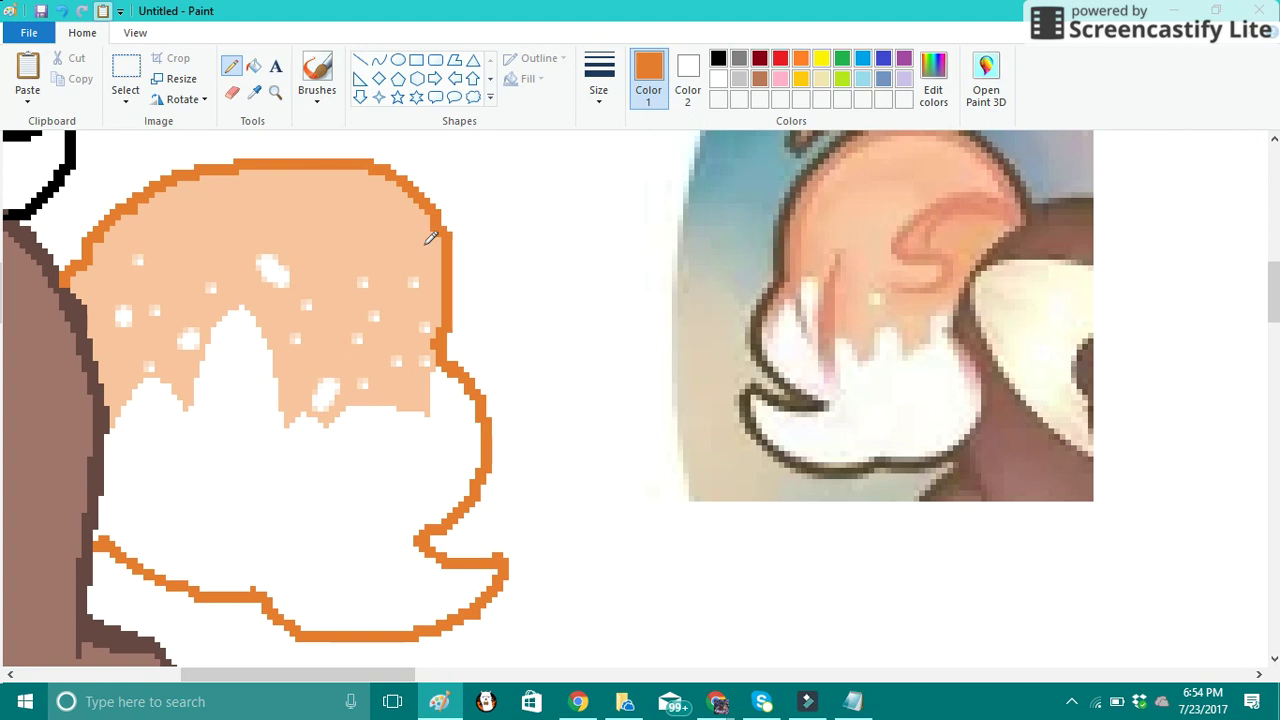
mouse_move(121, 313)
mouse_down()
mouse_move(177, 300)
mouse_move(182, 356)
mouse_move(215, 356)
mouse_up()
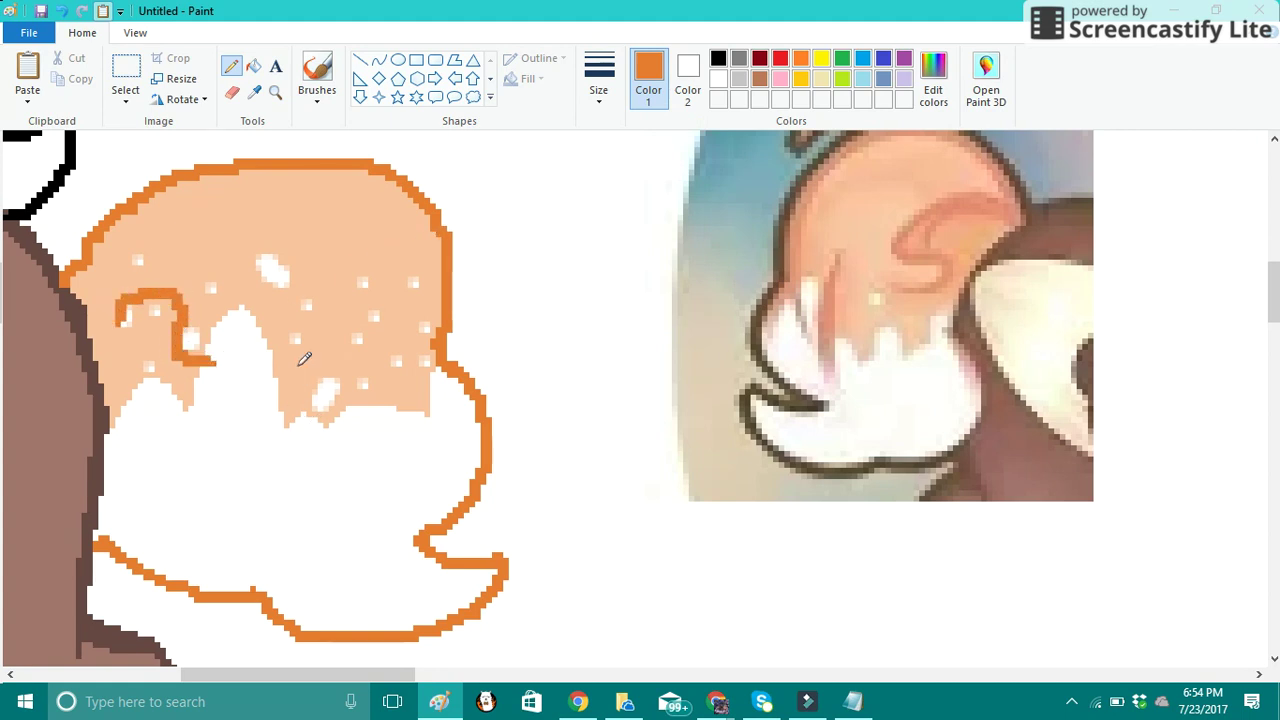
drag(330, 311, 355, 441)
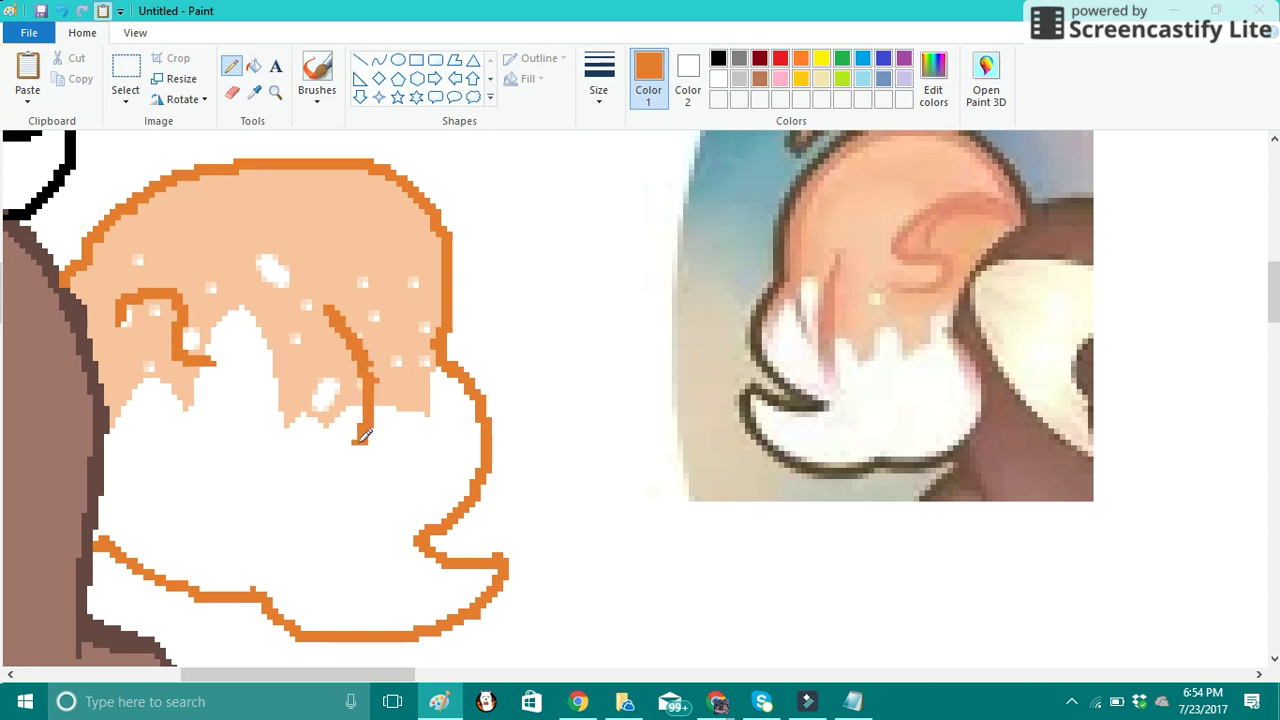
Examine the whole pony and compare its coloured tail with the reference picture
click(275, 91)
right_click(345, 203)
right_click(357, 231)
right_click(350, 235)
right_click(337, 237)
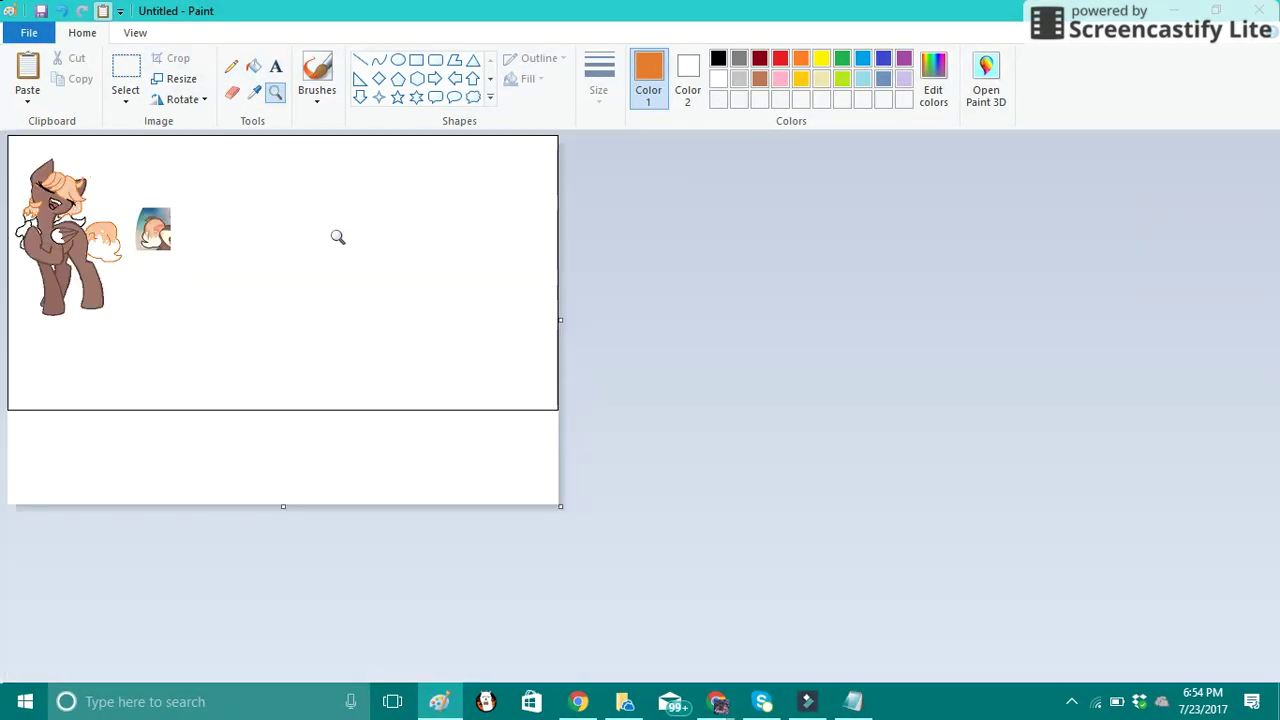
click(268, 260)
click(270, 311)
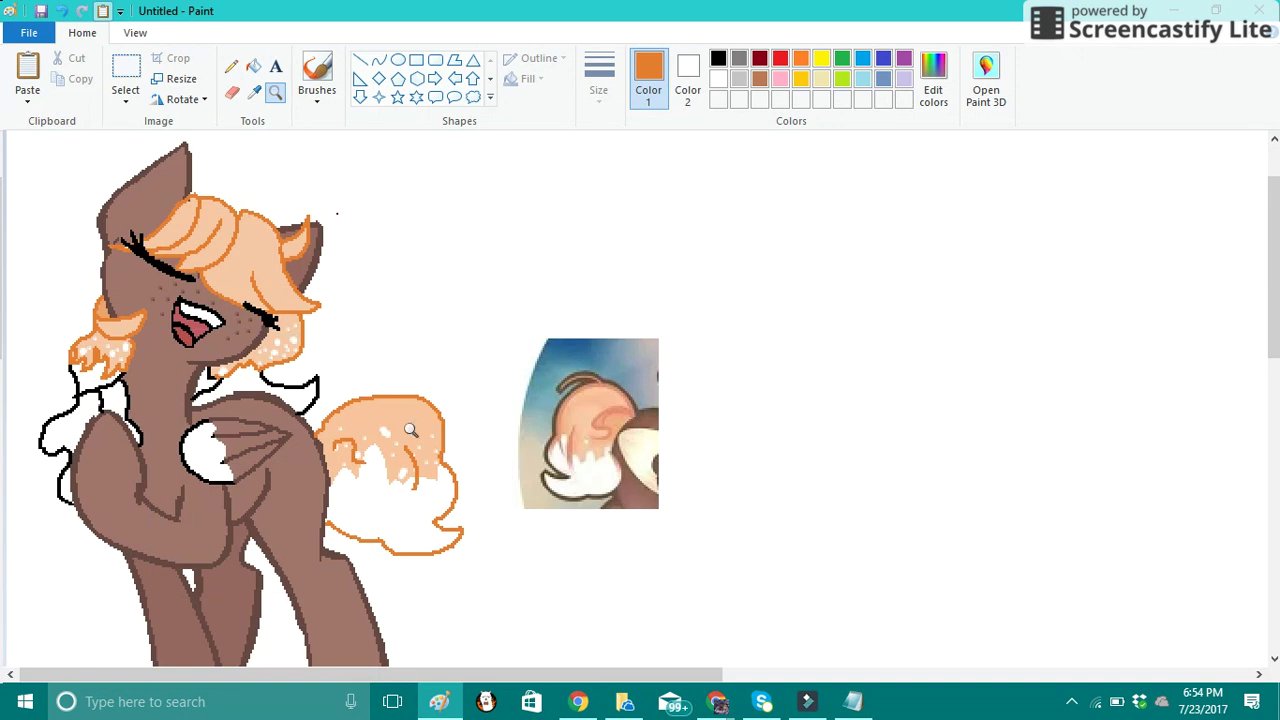
click(468, 416)
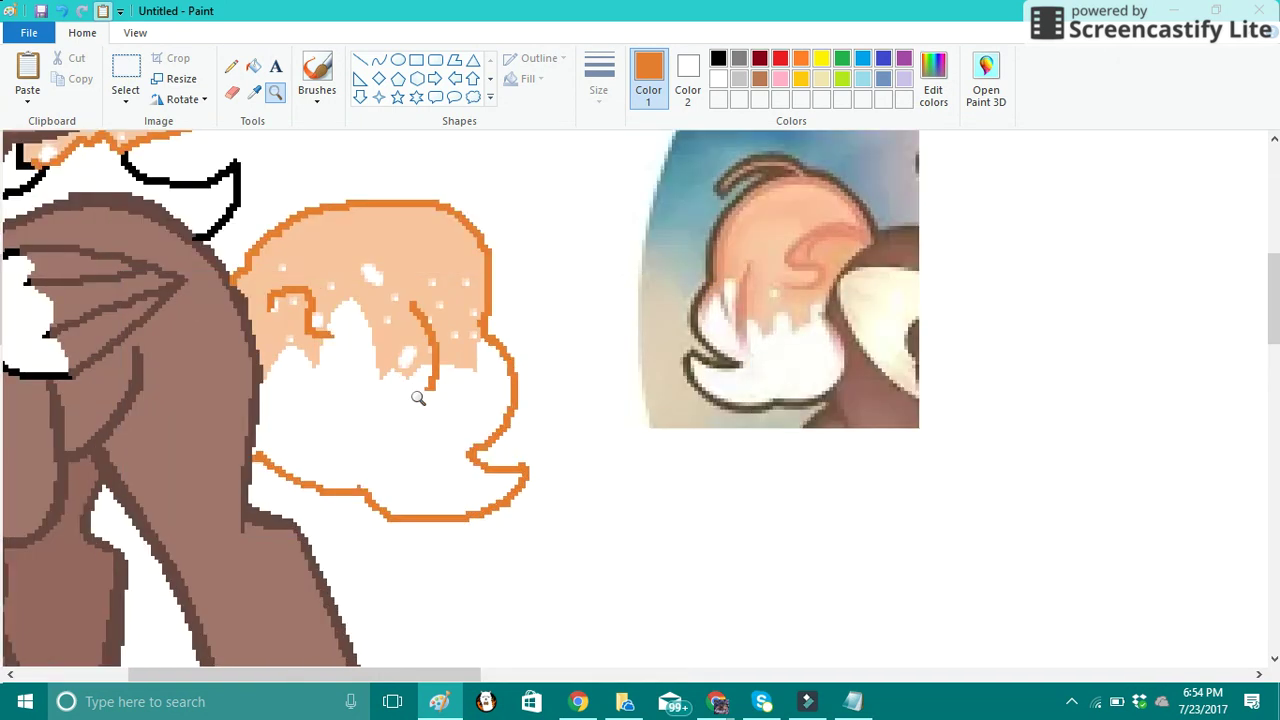
Select the tail with a free-form selection, make it narrower and slightly shorter, and fit it against the pony's rump
click(127, 104)
click(150, 164)
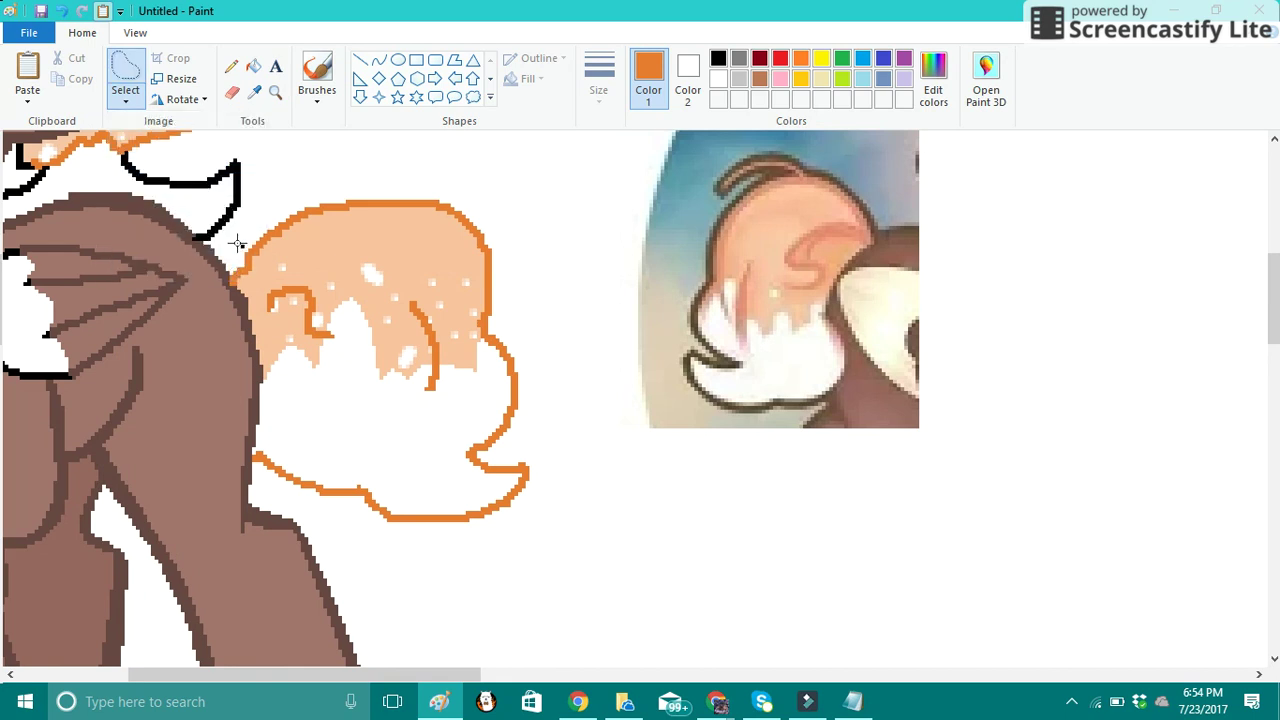
mouse_move(237, 242)
mouse_down()
mouse_move(268, 352)
mouse_move(267, 466)
mouse_move(377, 544)
mouse_move(428, 559)
mouse_move(547, 515)
mouse_move(561, 361)
mouse_move(532, 212)
mouse_move(379, 157)
mouse_move(286, 194)
mouse_move(237, 250)
mouse_up()
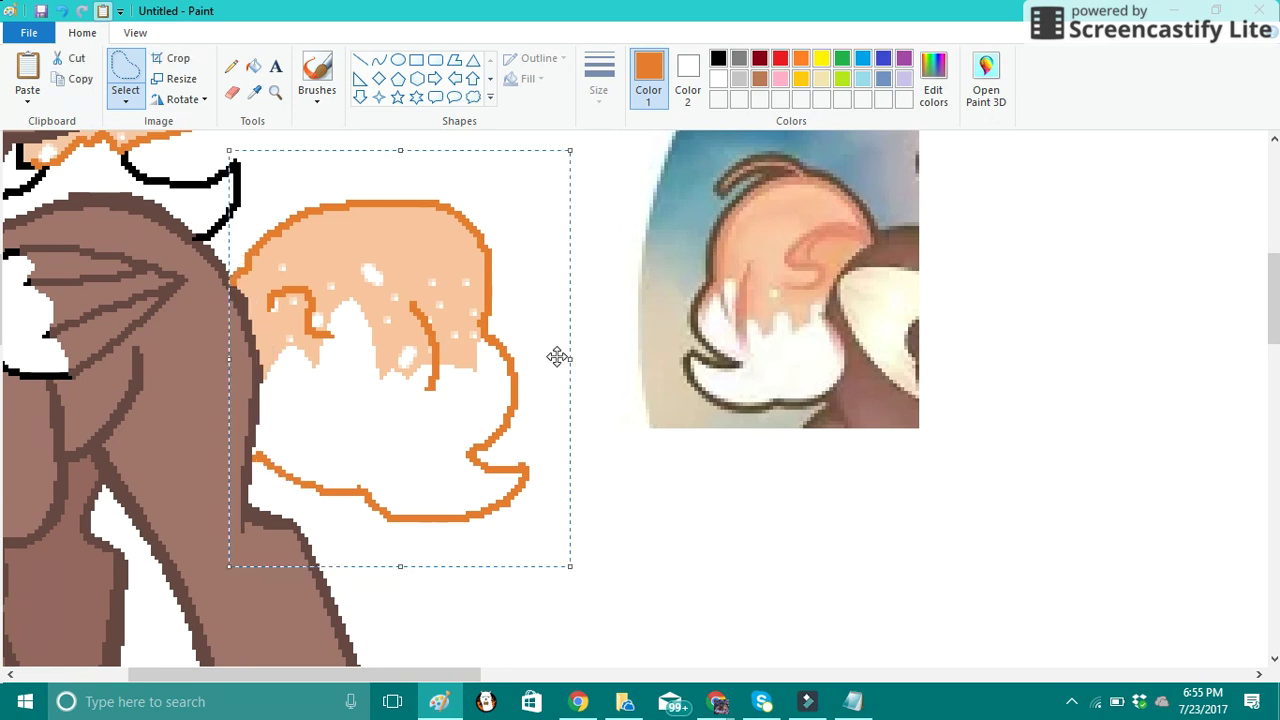
drag(569, 358, 506, 359)
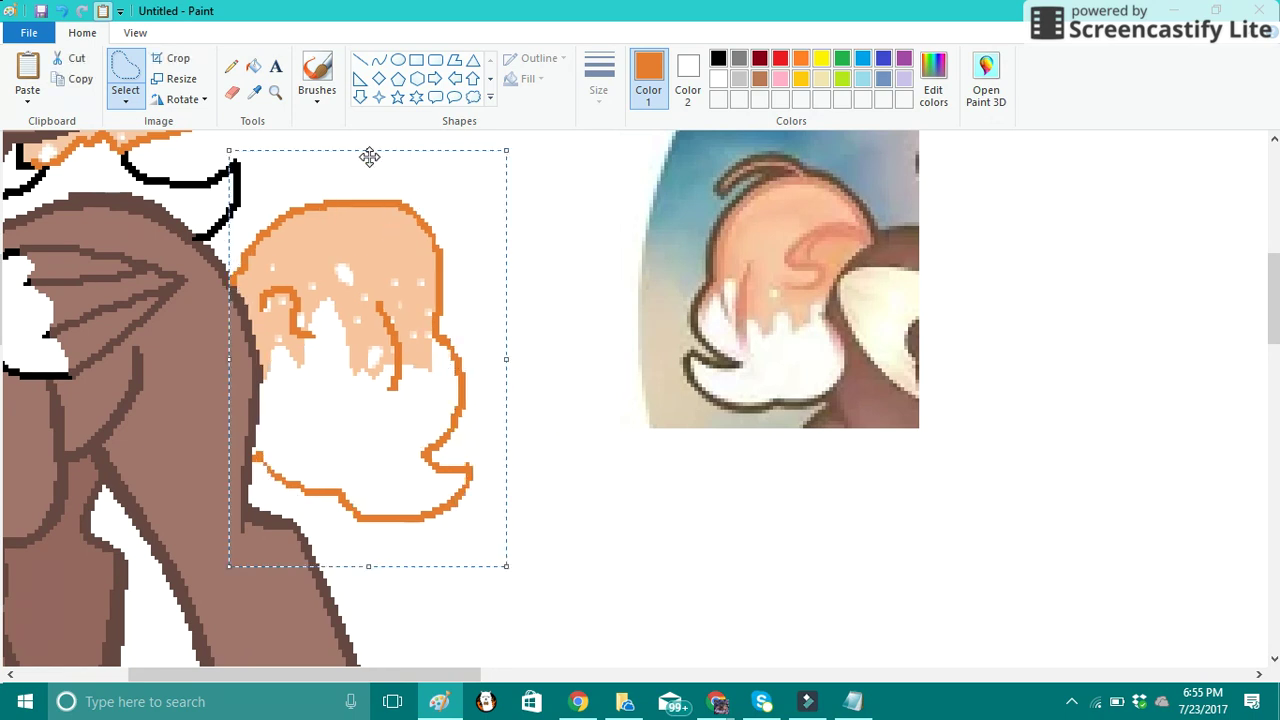
drag(370, 157, 368, 172)
drag(380, 363, 386, 332)
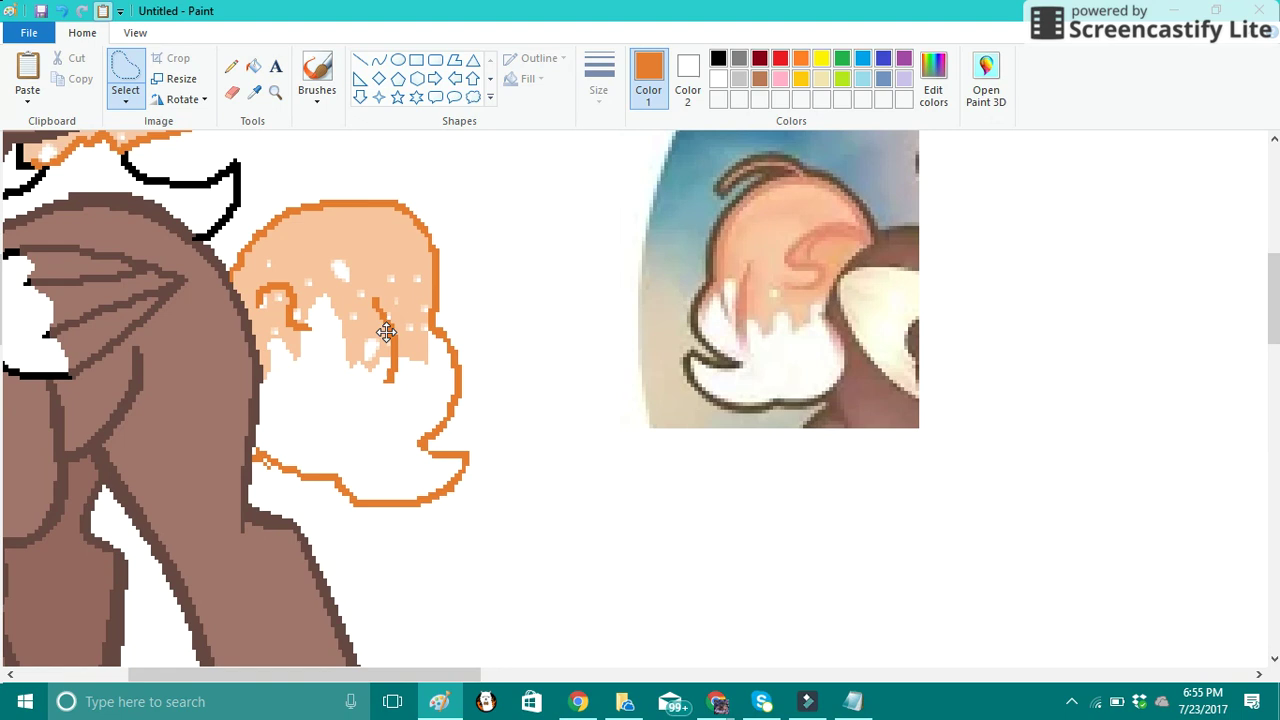
Select the pasted reference picture beside the pony with a free-form selection and delete it
click(275, 92)
right_click(318, 166)
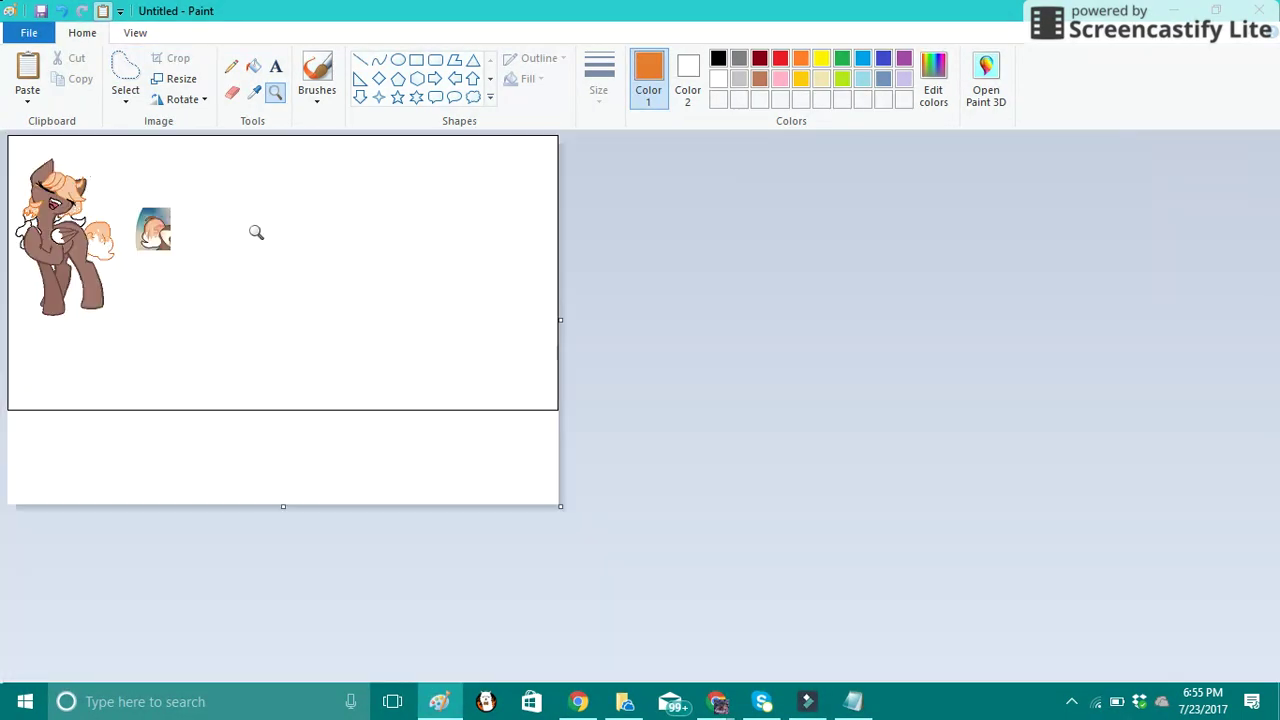
click(256, 232)
click(132, 72)
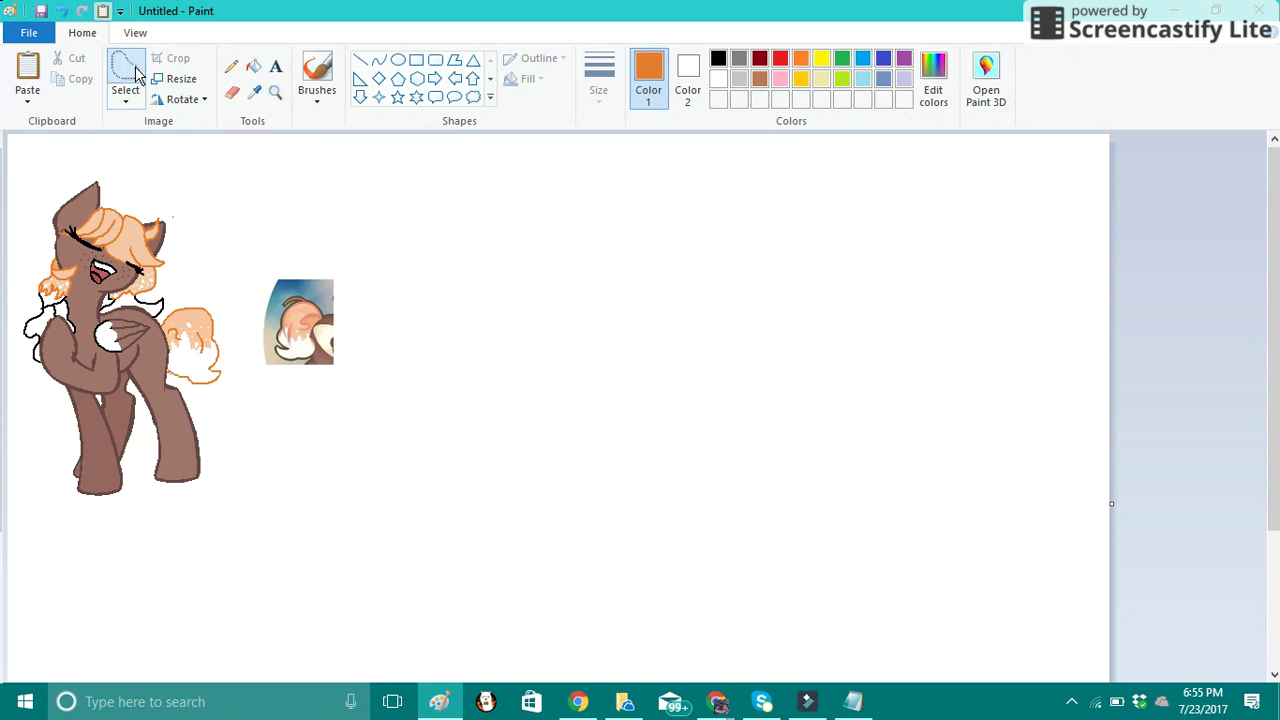
mouse_move(245, 418)
mouse_down()
mouse_move(391, 394)
mouse_move(392, 242)
mouse_up()
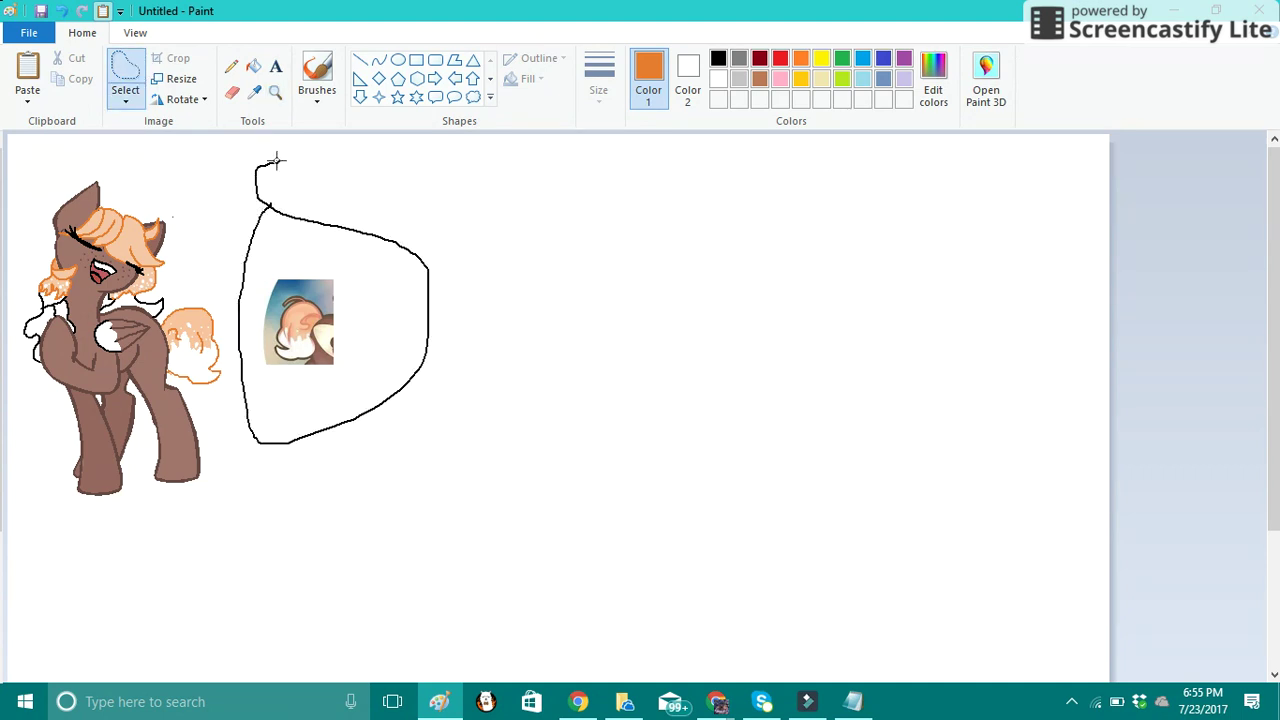
drag(276, 160, 280, 158)
right_click(371, 251)
click(394, 390)
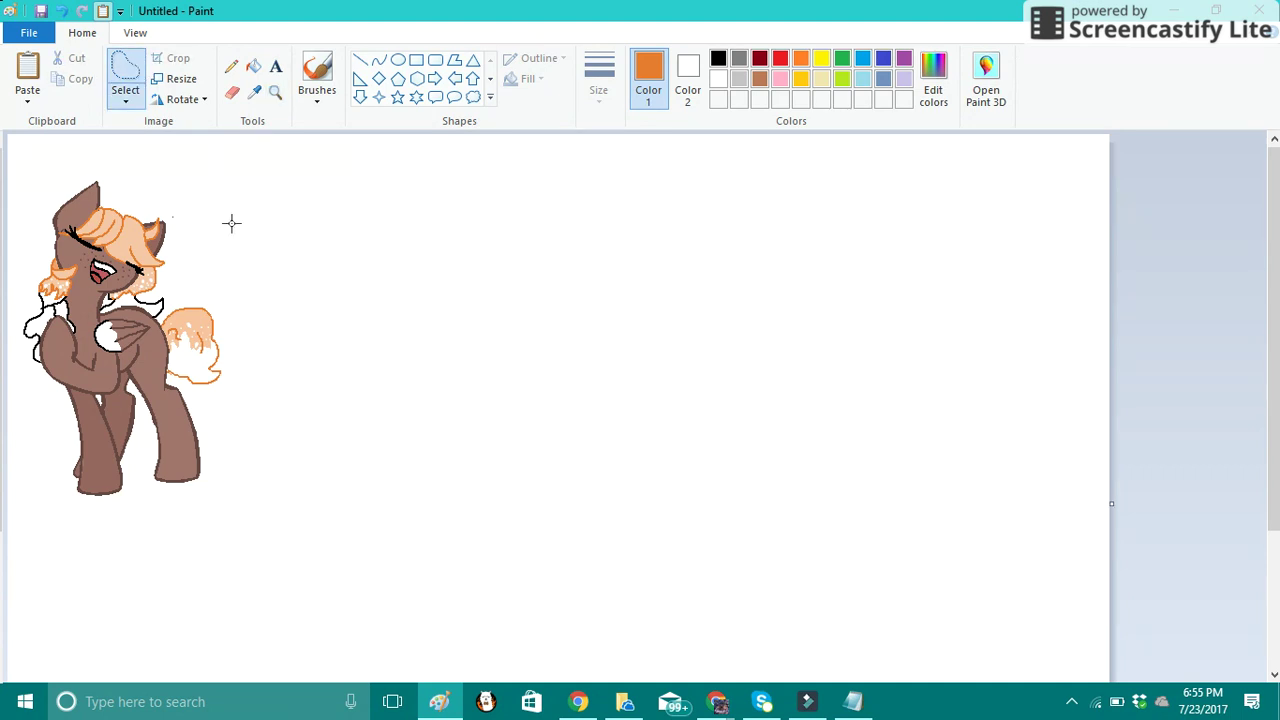
Select the part of the canvas containing the whole pony with a free-form selection and copy it
click(275, 91)
right_click(260, 260)
right_click(200, 261)
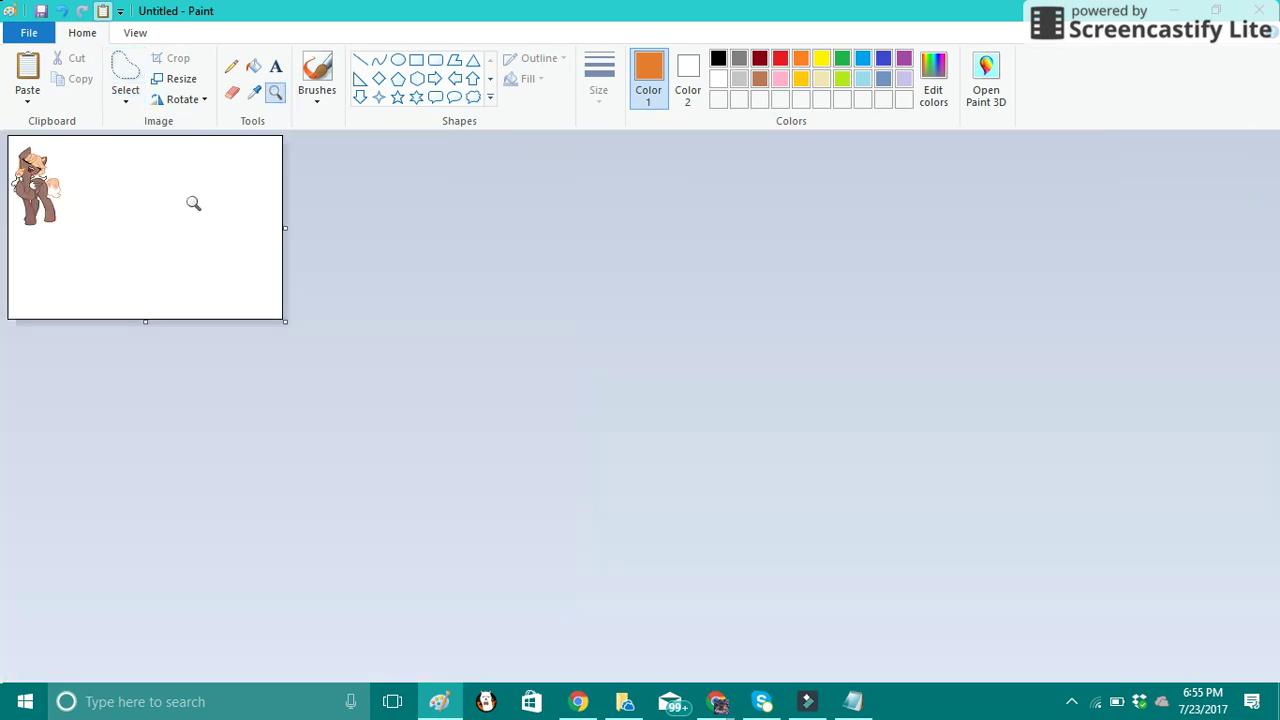
click(118, 204)
click(127, 75)
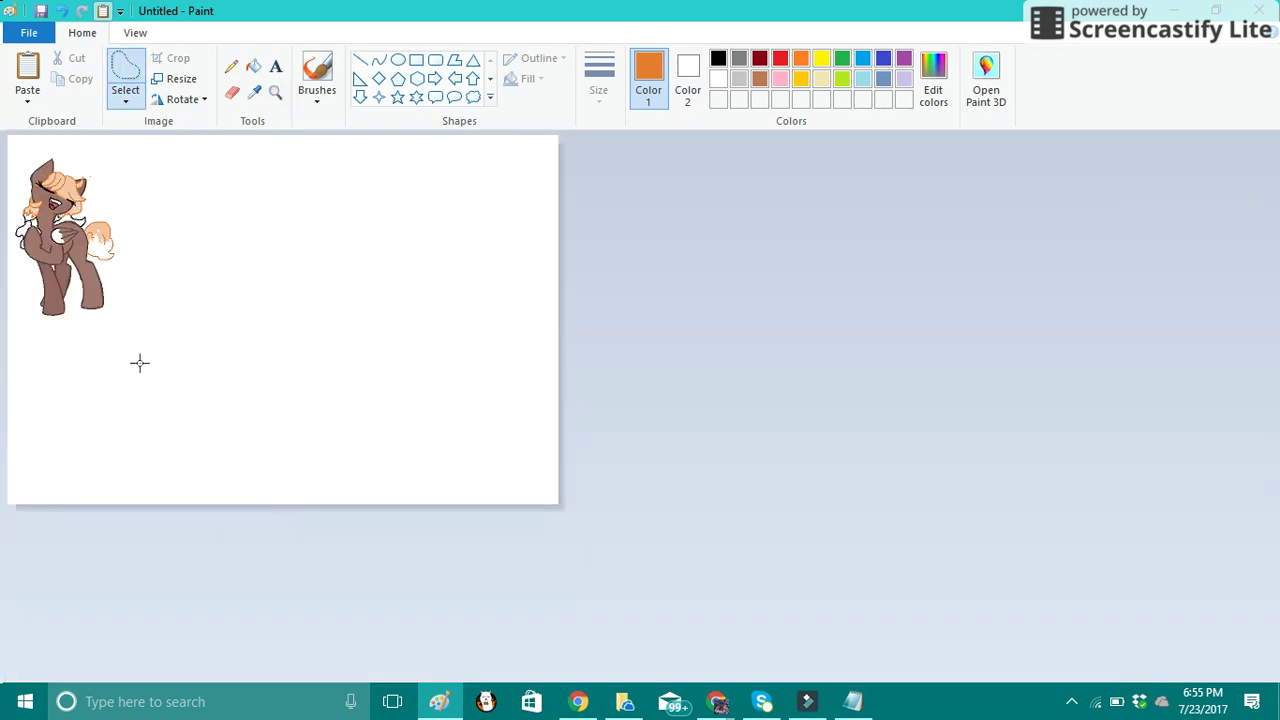
mouse_move(143, 361)
mouse_down()
mouse_move(113, 109)
mouse_move(5, 280)
mouse_move(290, 576)
mouse_move(137, 323)
mouse_move(165, 352)
mouse_up()
right_click(170, 358)
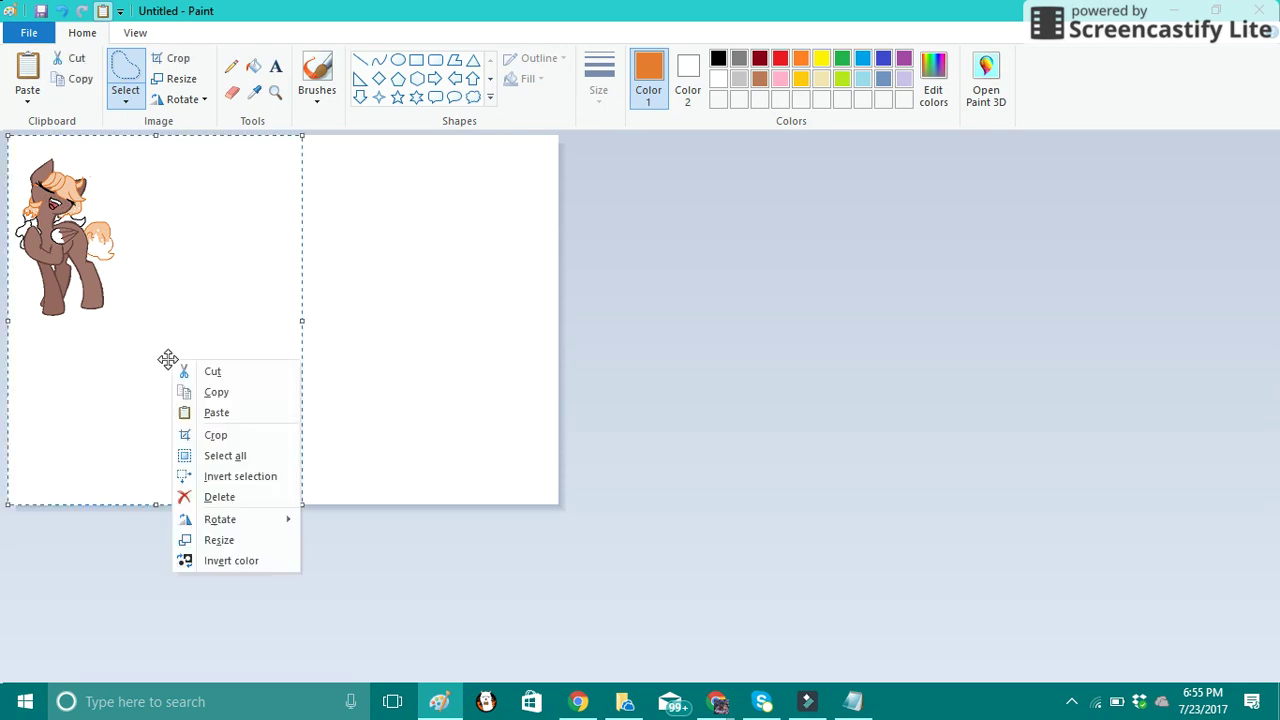
click(216, 392)
click(445, 694)
click(420, 705)
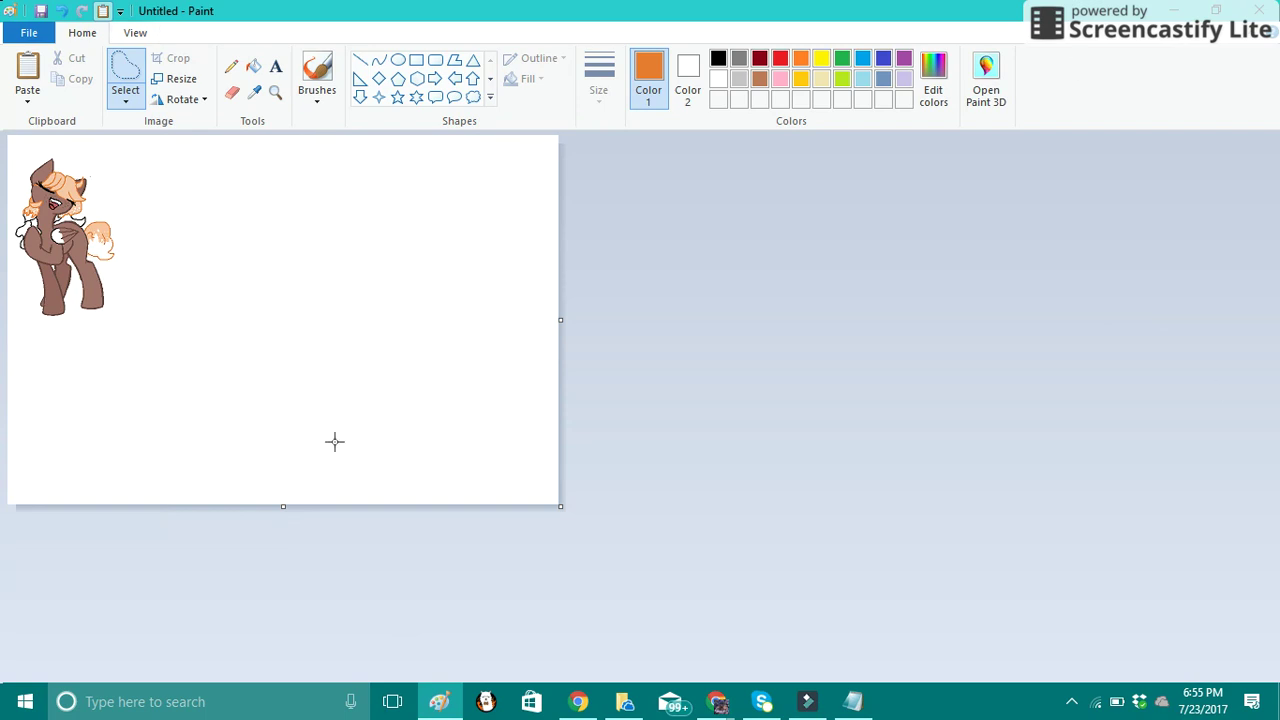
Examine the pony's ears, mane, face and upper body up close
click(275, 91)
click(248, 165)
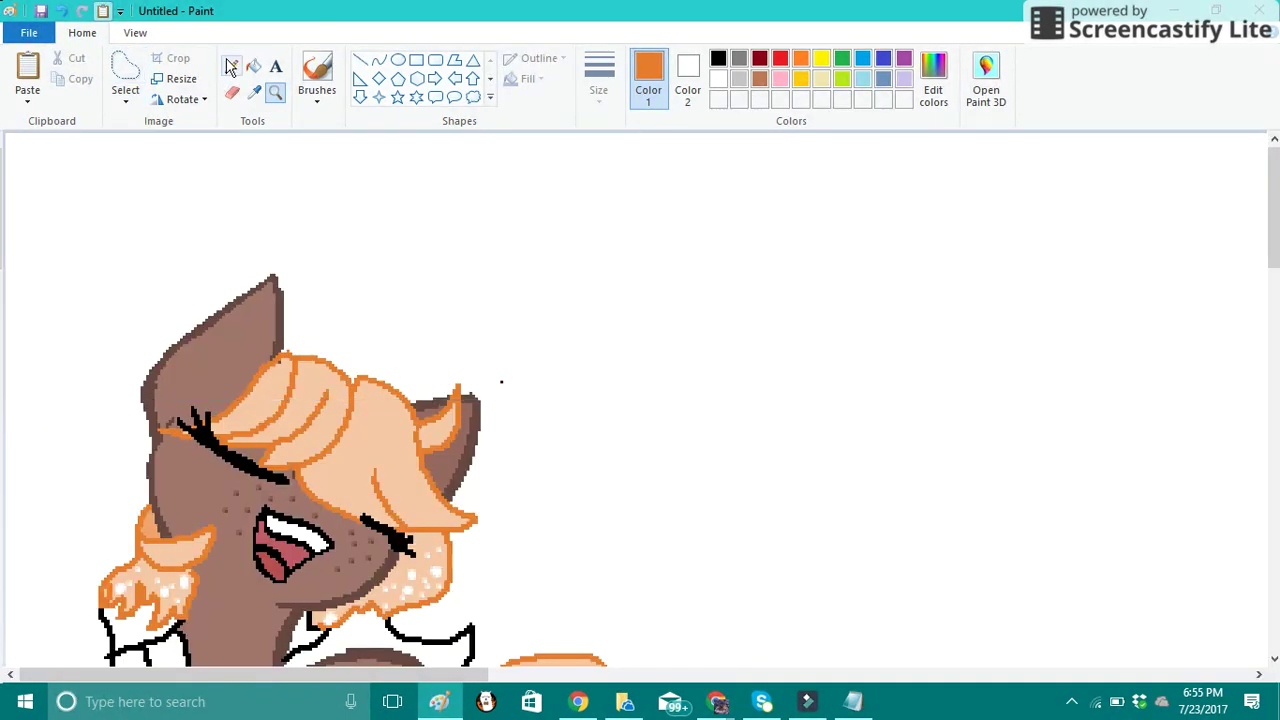
click(346, 256)
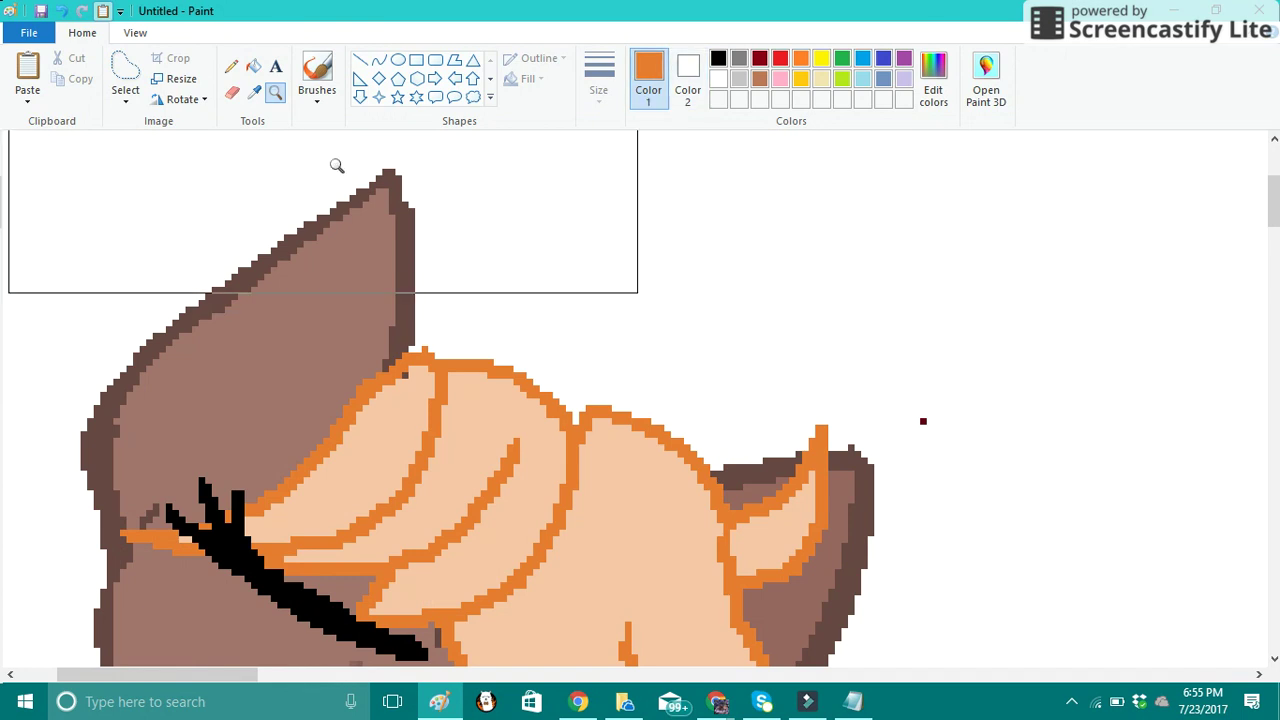
click(396, 399)
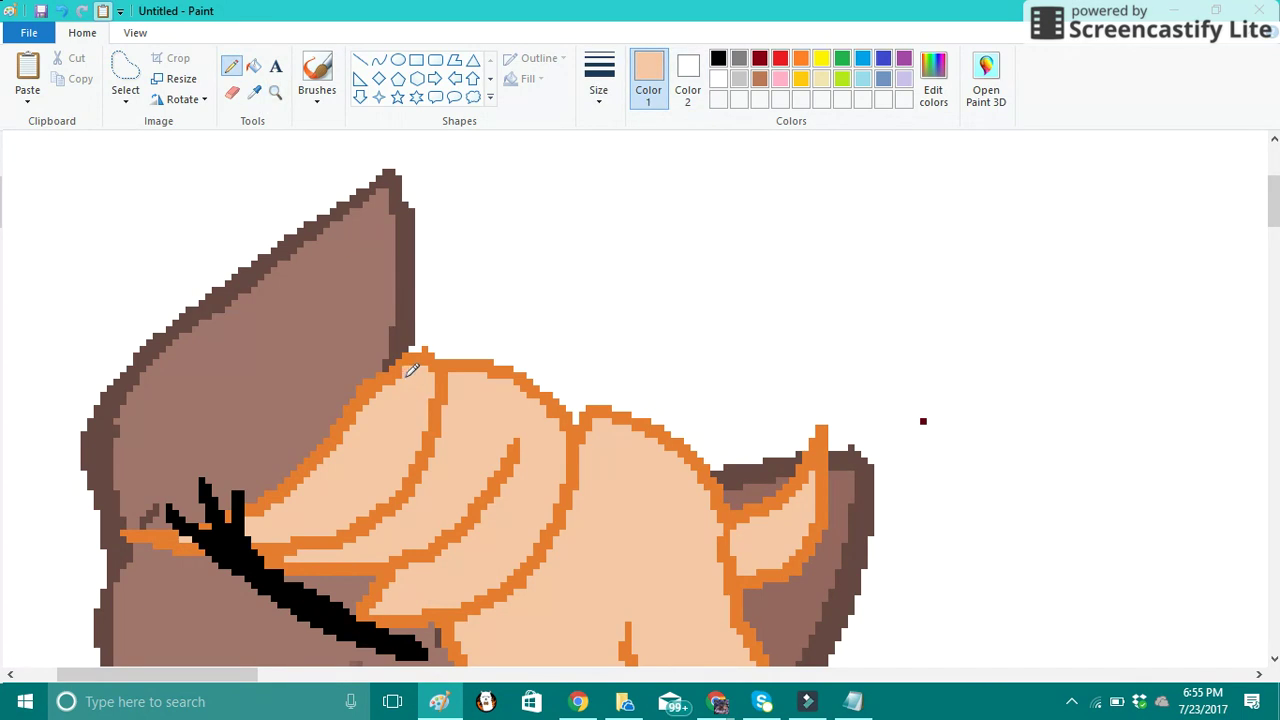
scroll(508, 396, down, 3)
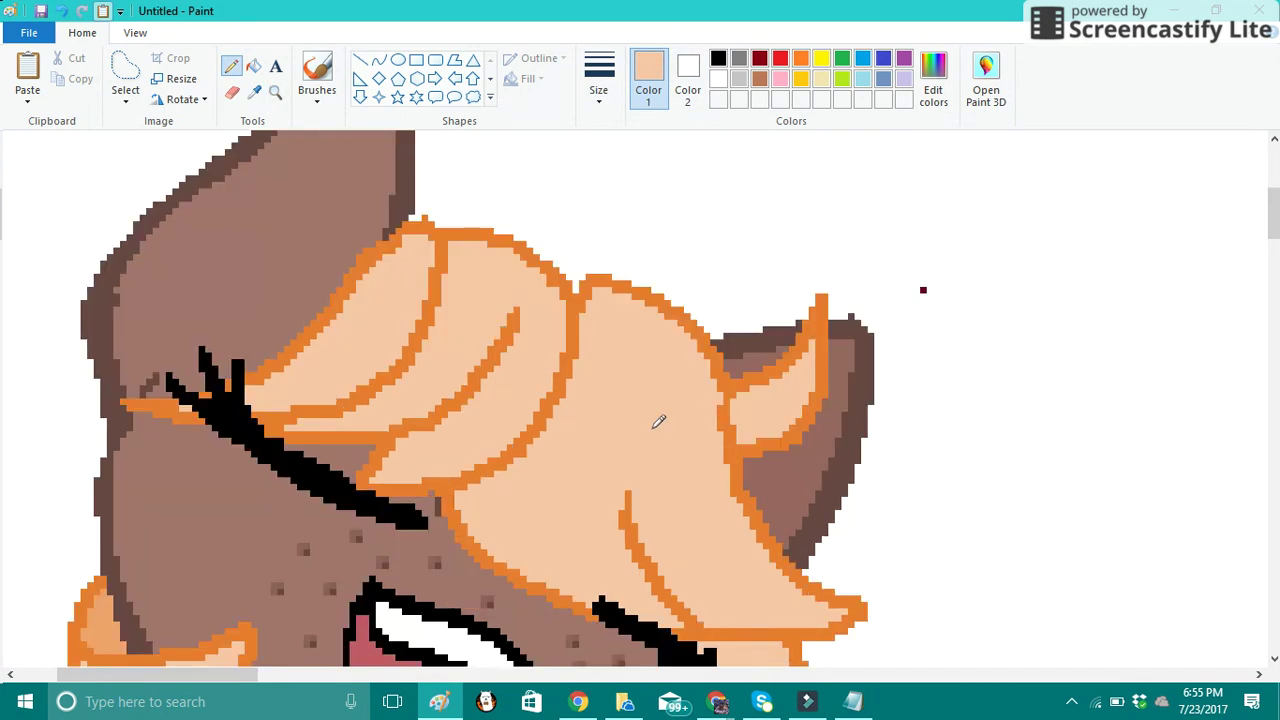
scroll(197, 368, down, 6)
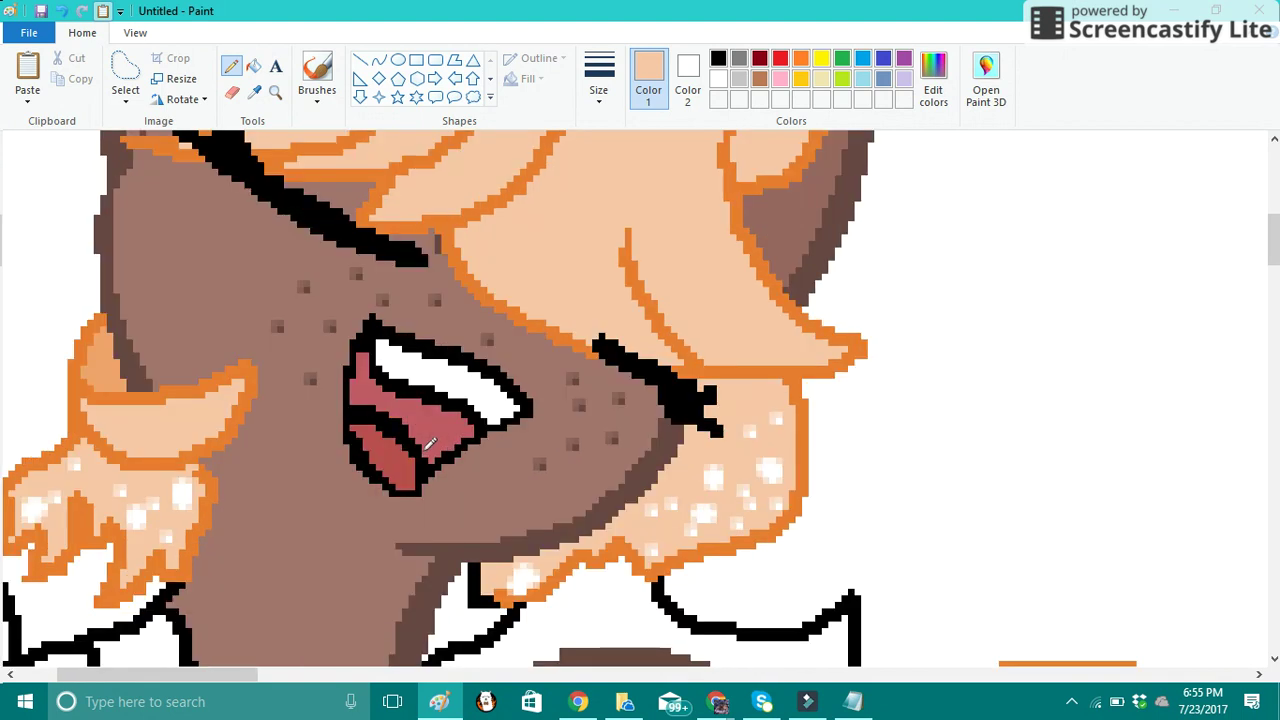
scroll(430, 443, down, 18)
scroll(394, 434, up, 12)
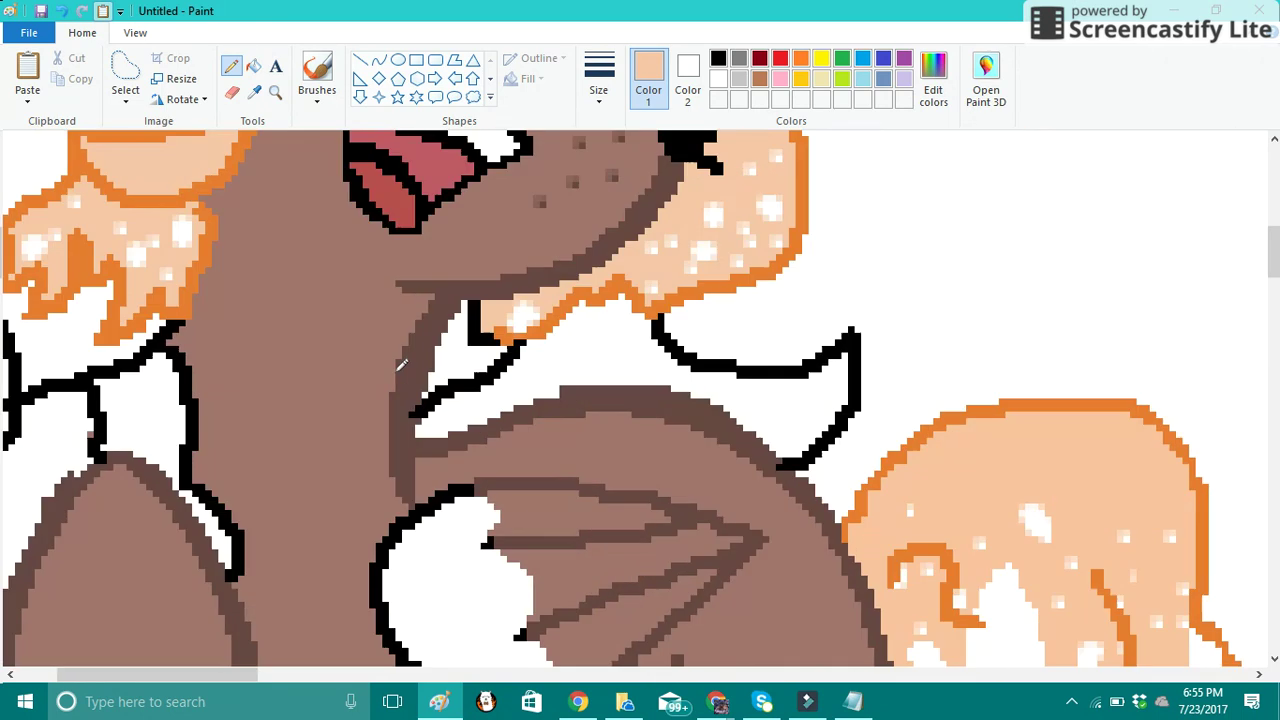
scroll(400, 364, up, 10)
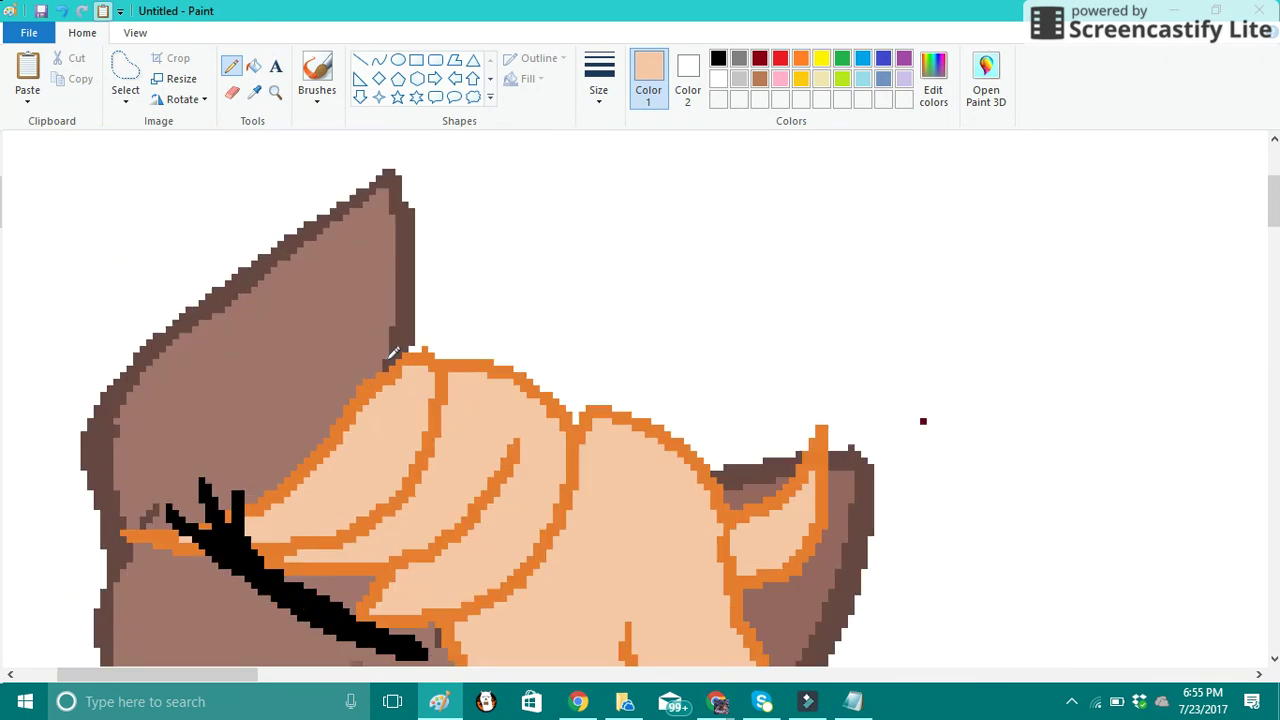
Add the text "Nova" in black 16-point Fixedsys with a transparent background, just above the mane beside the tall ear
click(718, 58)
click(276, 66)
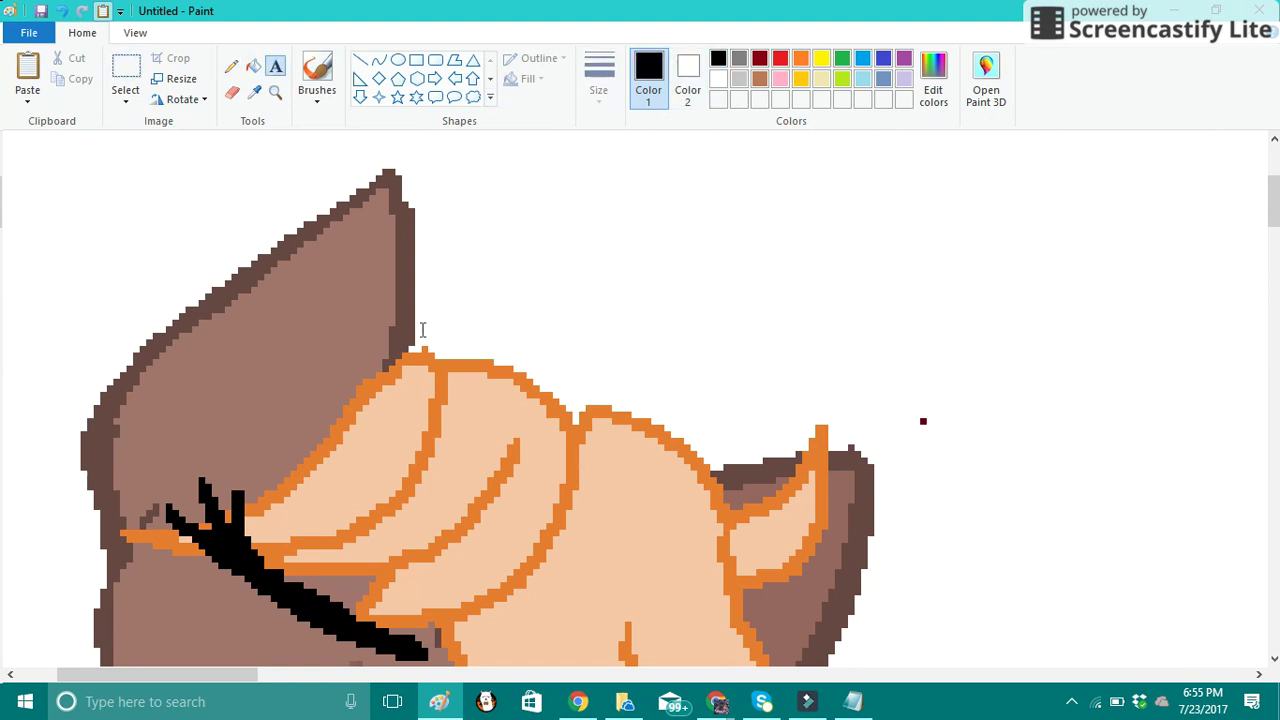
drag(420, 278, 777, 518)
text(Nova)
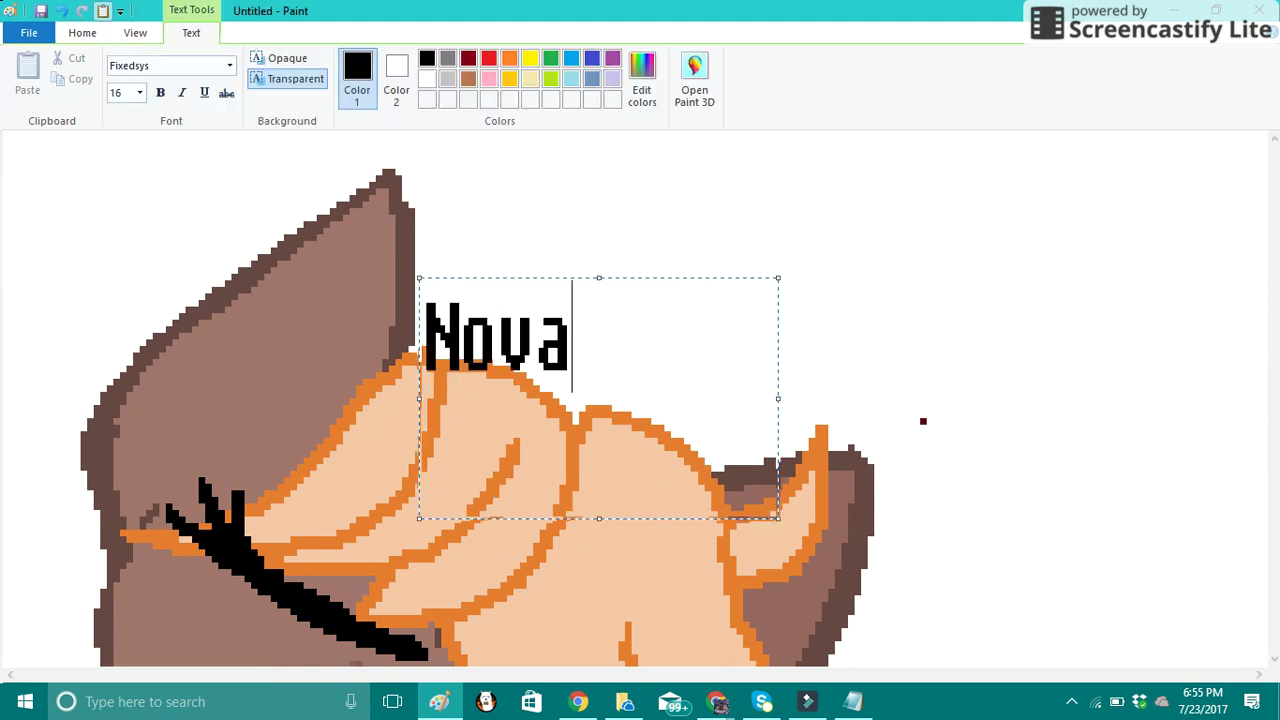
click(997, 429)
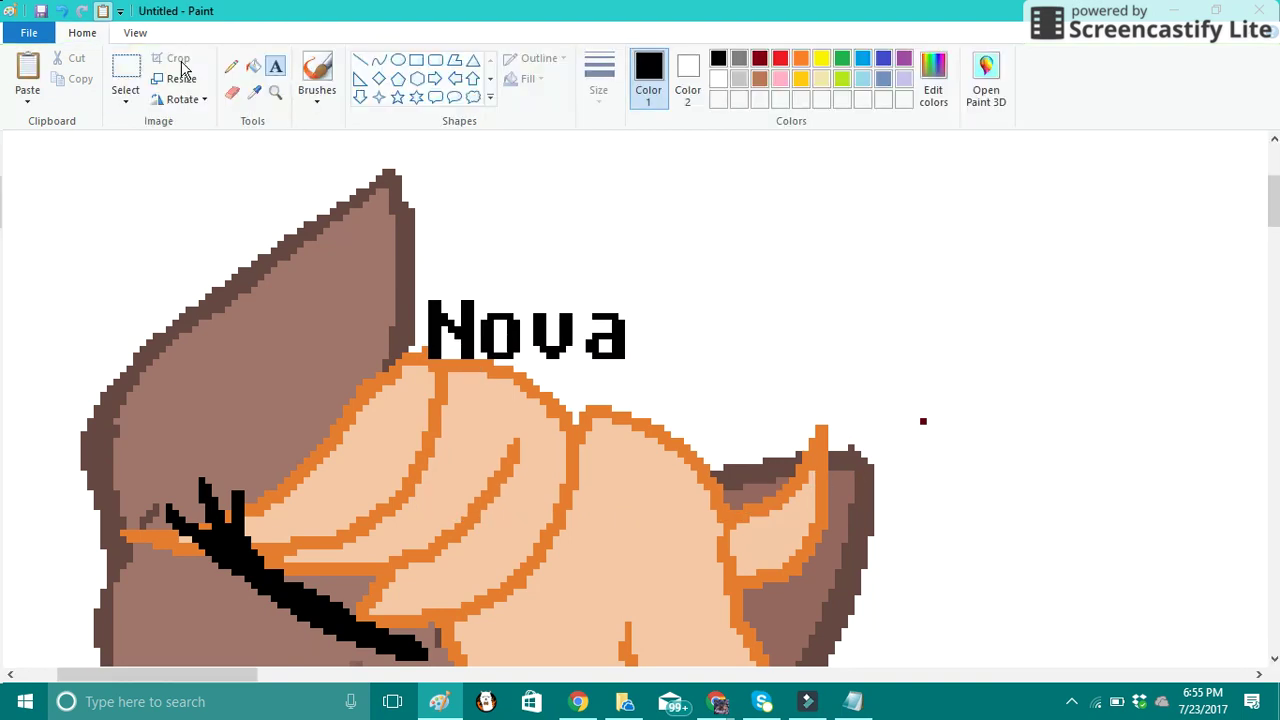
Erase the stray dark dot on the white background beside the pony's small ear
click(232, 92)
click(932, 398)
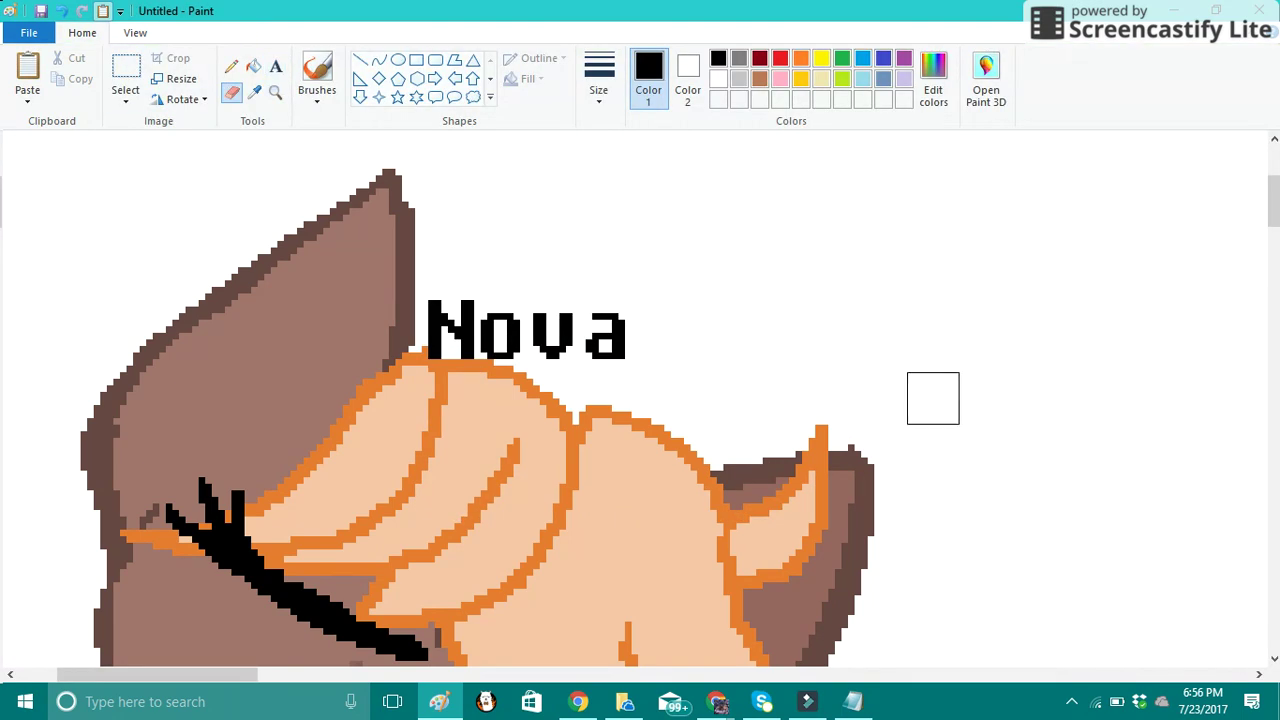
Shrink the canvas in both width and height so that it closely surrounds the pony
click(270, 92)
scroll(314, 263, down, 8)
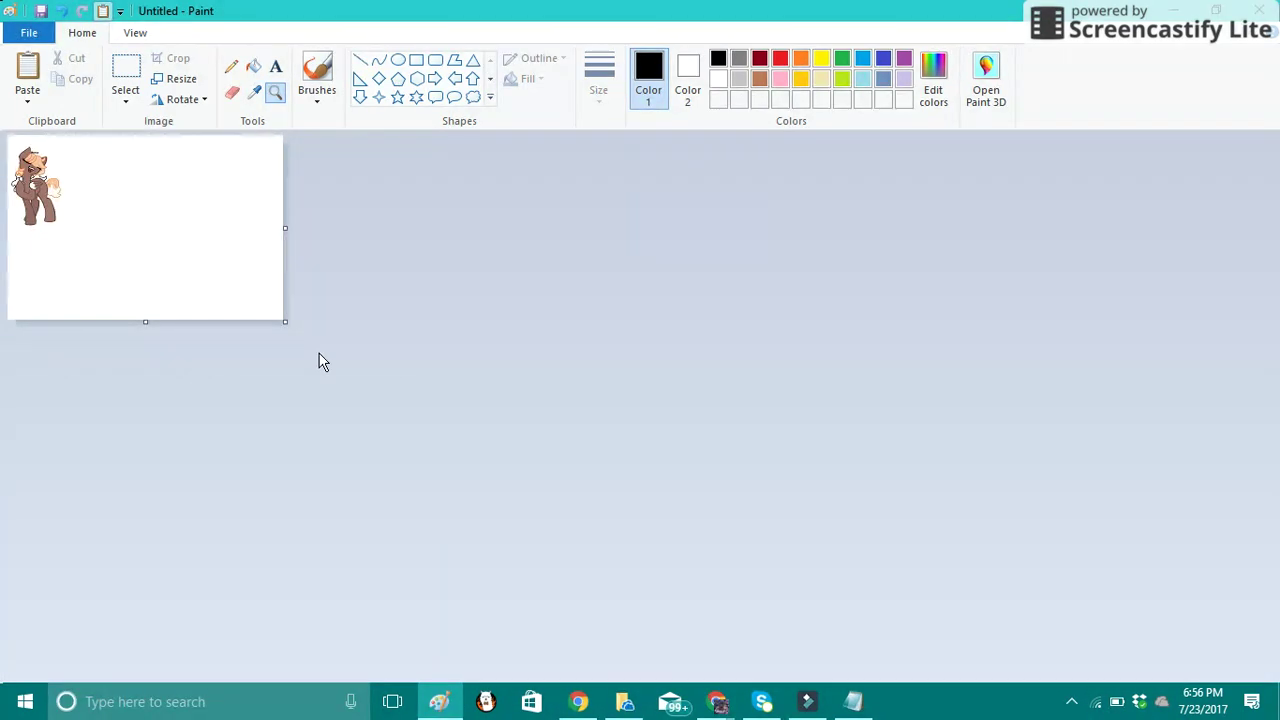
drag(285, 321, 71, 236)
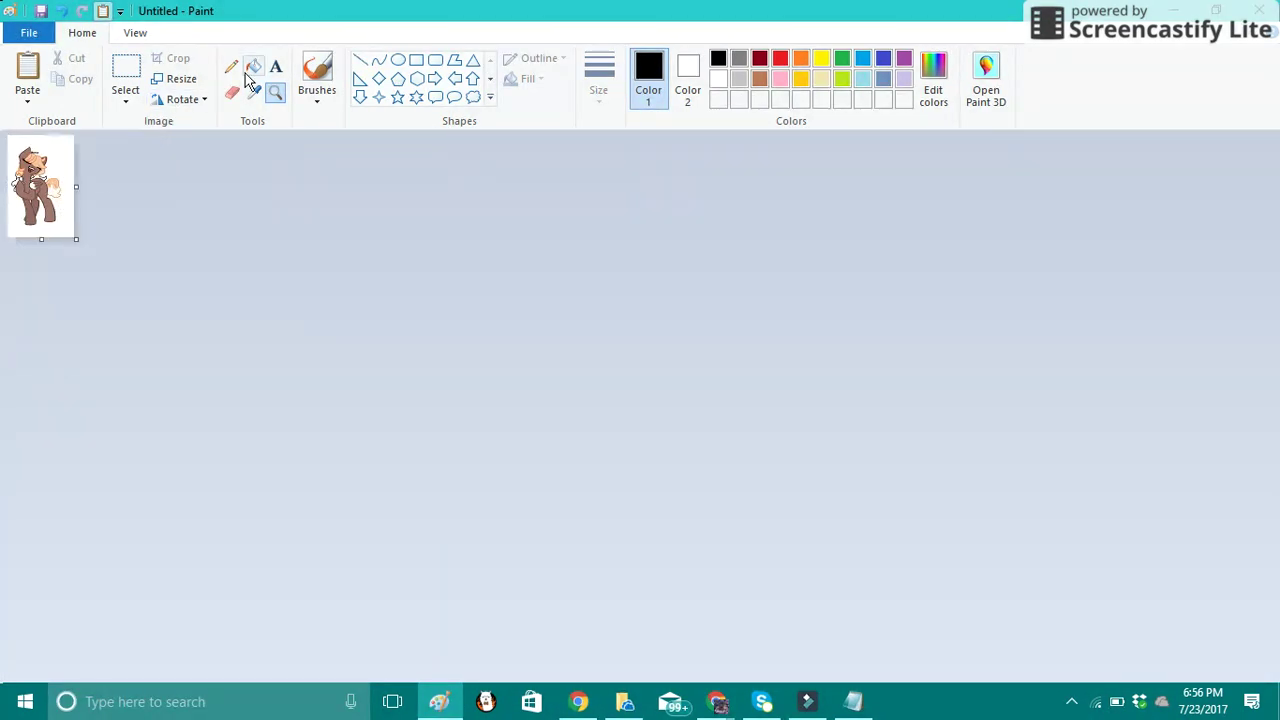
scroll(48, 195, up, 4)
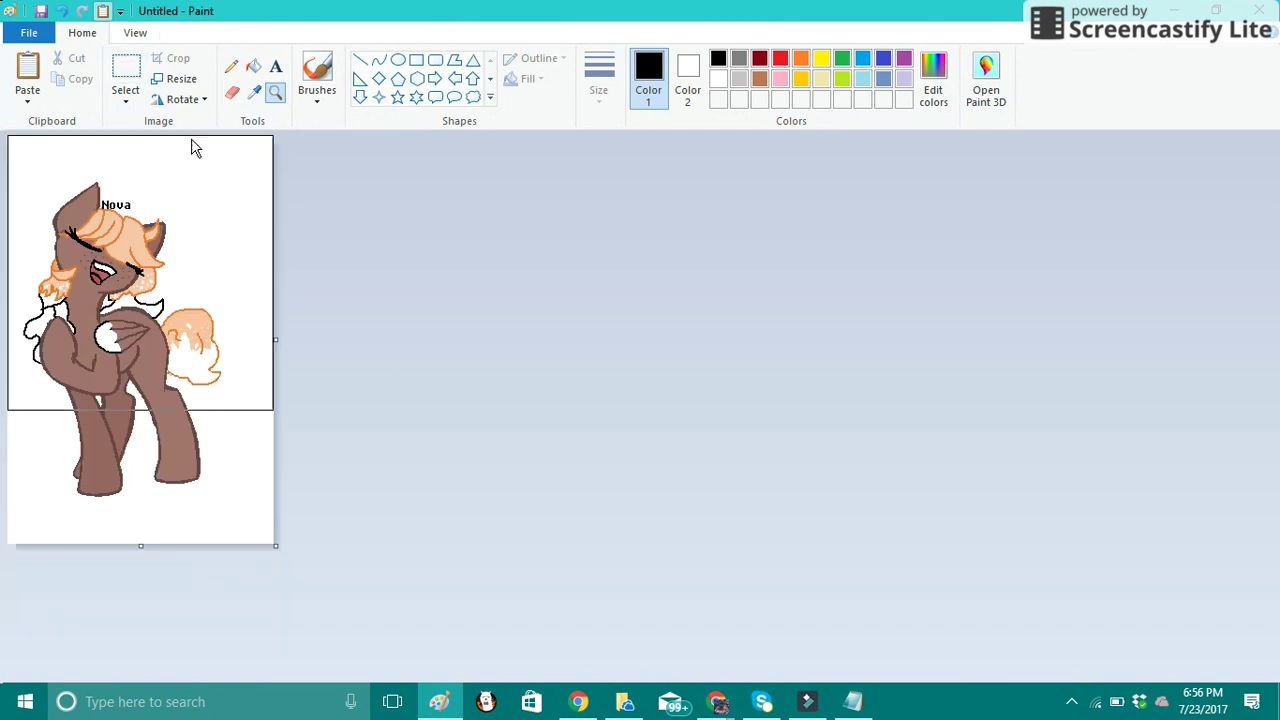